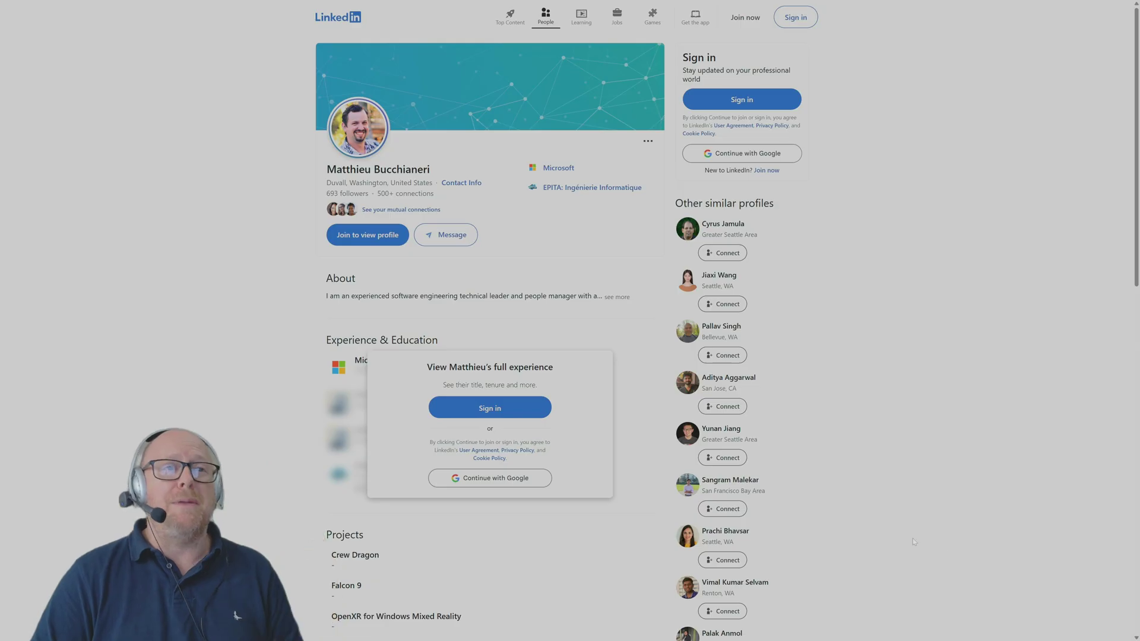
# - Look through the developer's LinkedIn profile, focusing on the list of projects
pyautogui.scroll(-4, 287, 437)
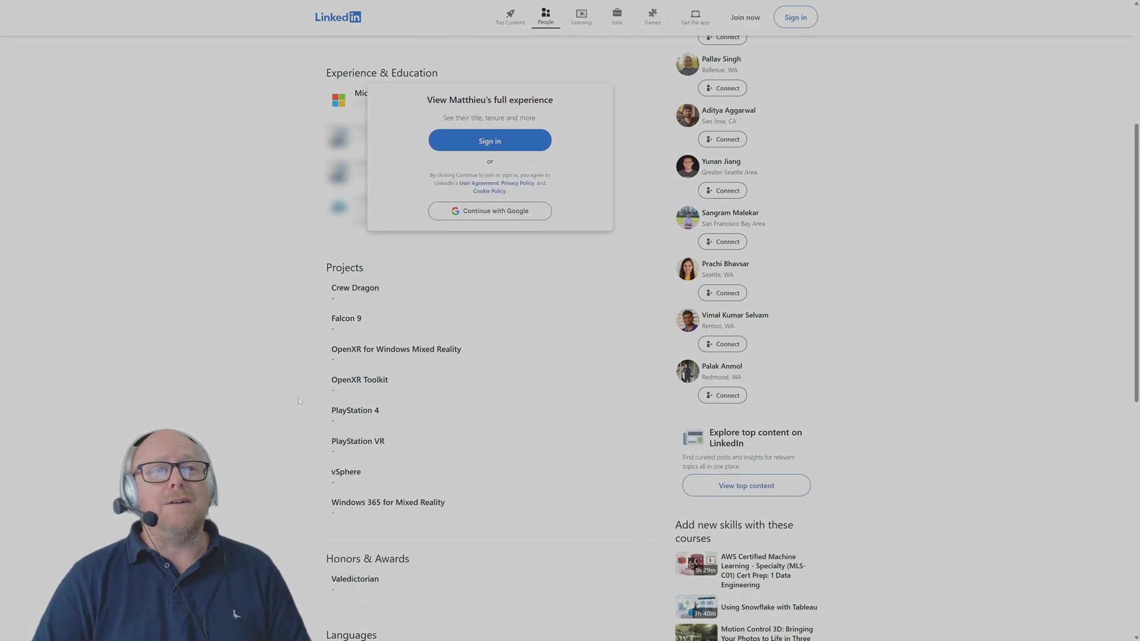
pyautogui.scroll(2, 298, 397)
pyautogui.scroll(-2, 281, 463)
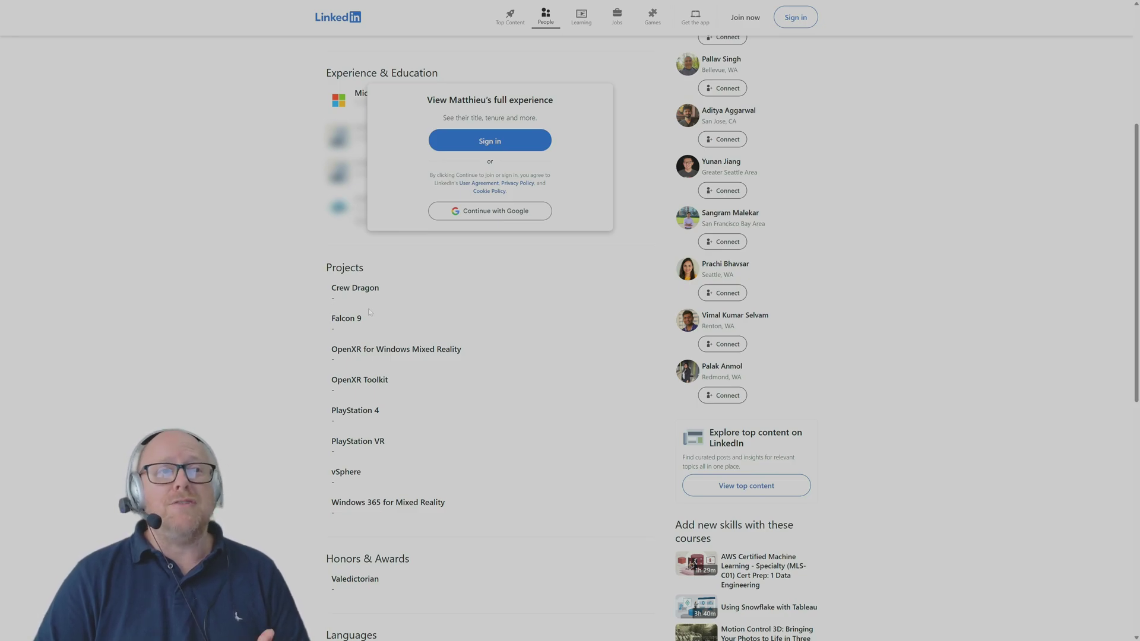
pyautogui.scroll(-1, 360, 297)
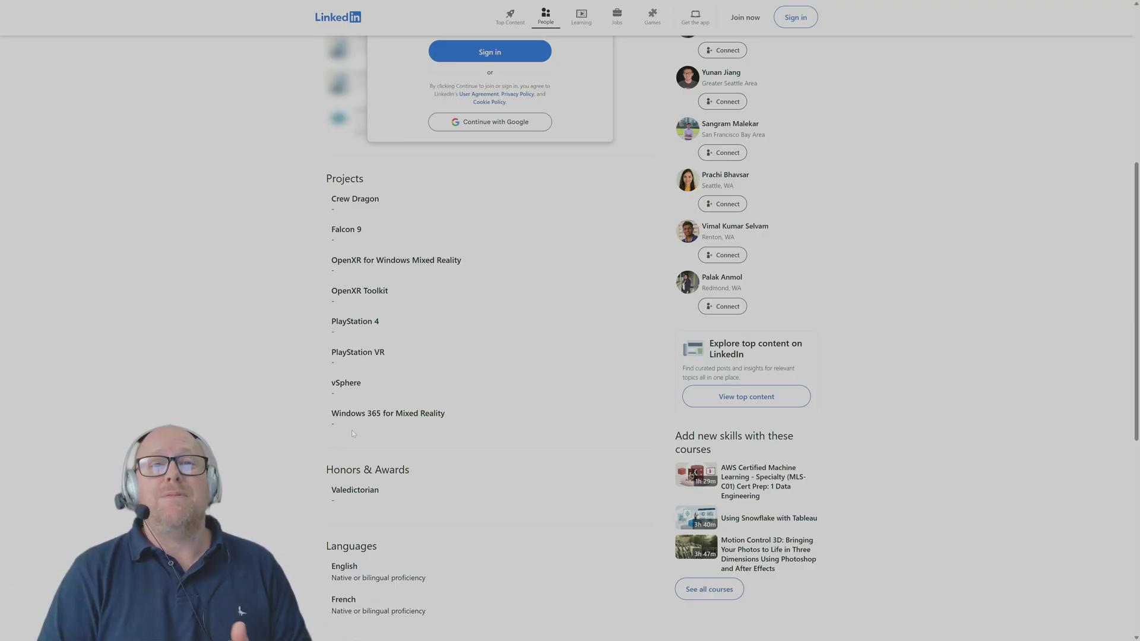
pyautogui.scroll(6, 361, 355)
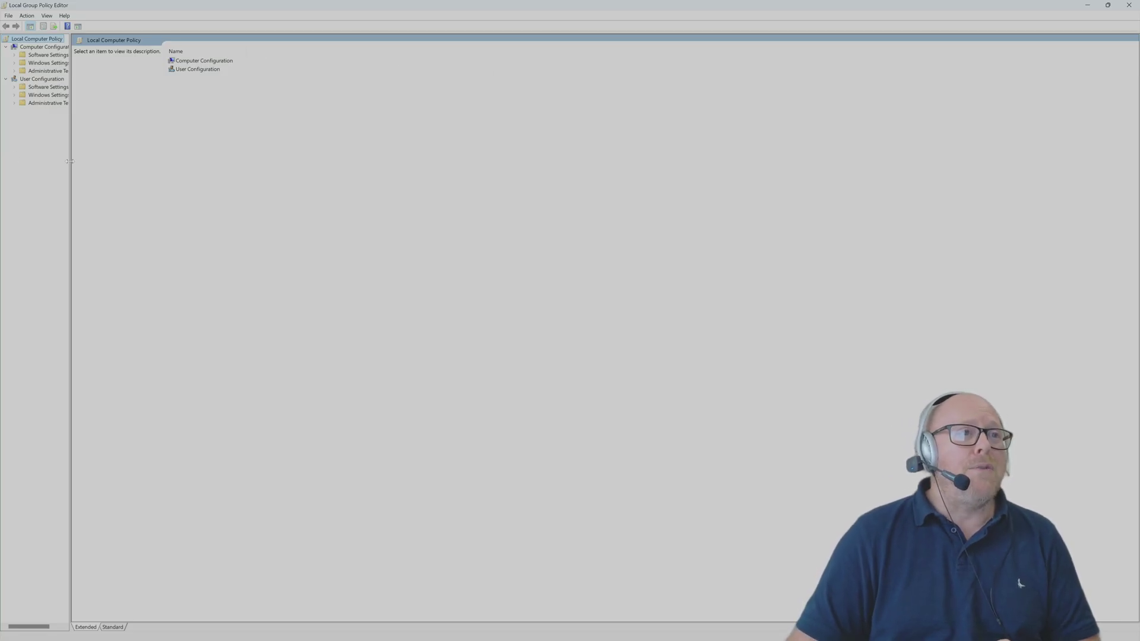
# - In the computer's Administrative Templates, open Windows Components > Windows Update > Manage updates offered from Windows Update, widening the tree to read the names
pyautogui.moveTo(70, 161); pyautogui.dragTo(152, 160)
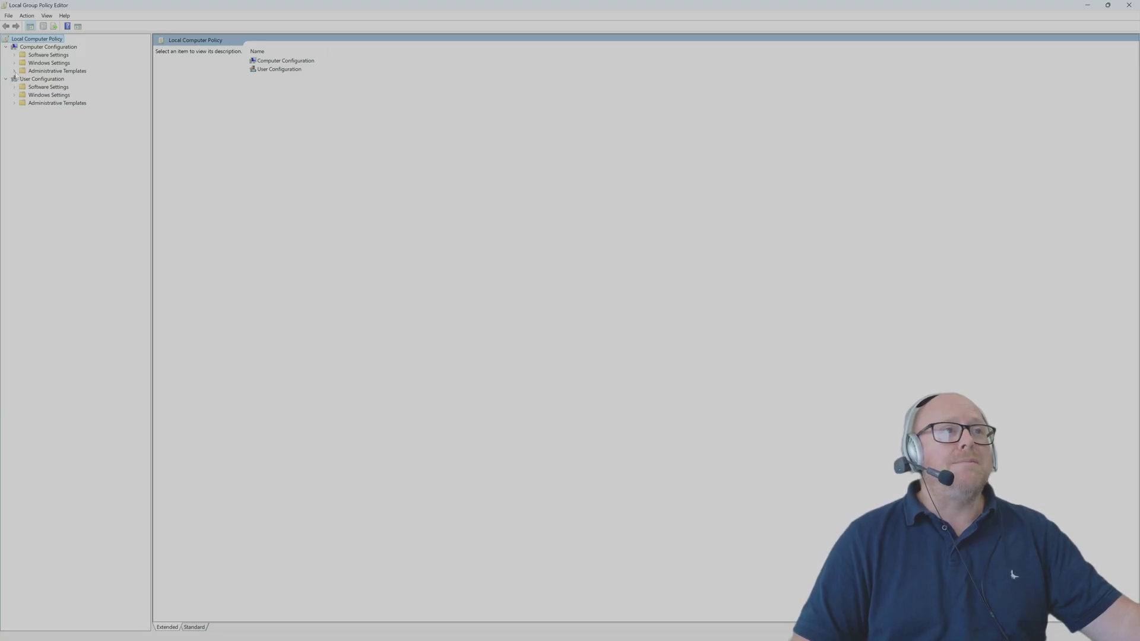
pyautogui.click(14, 71)
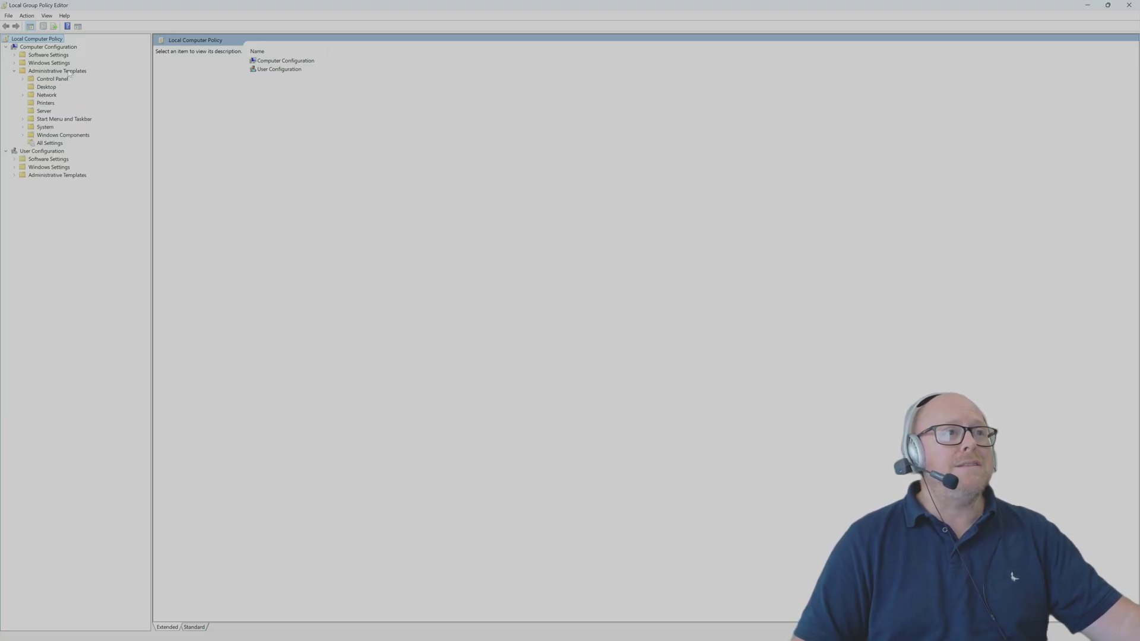
pyautogui.click(22, 136)
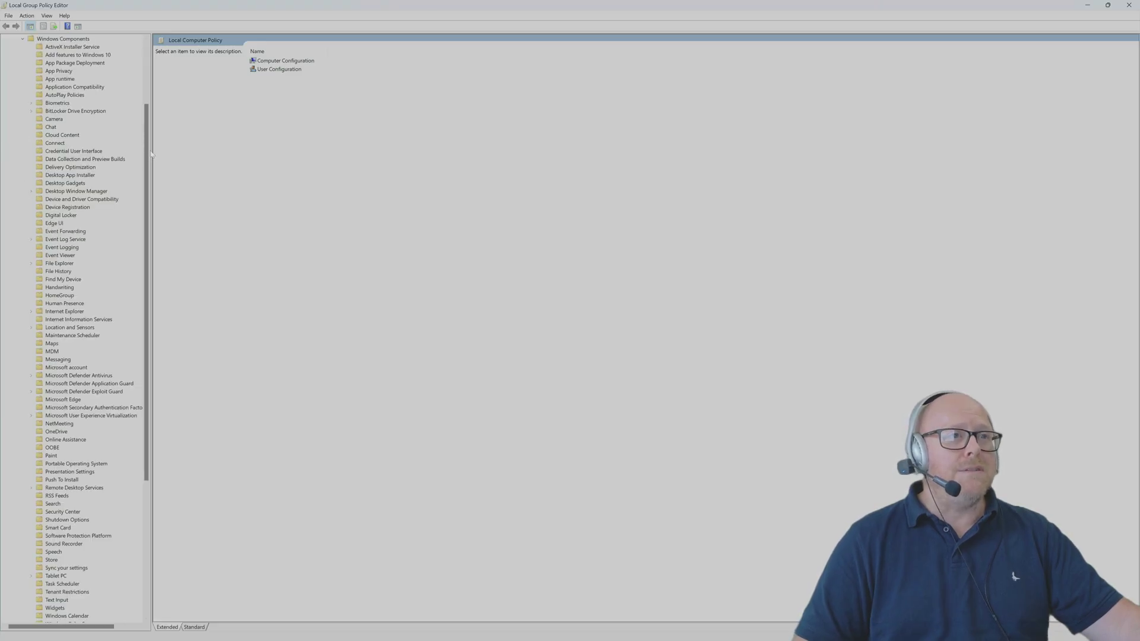
pyautogui.moveTo(147, 151); pyautogui.dragTo(158, 315)
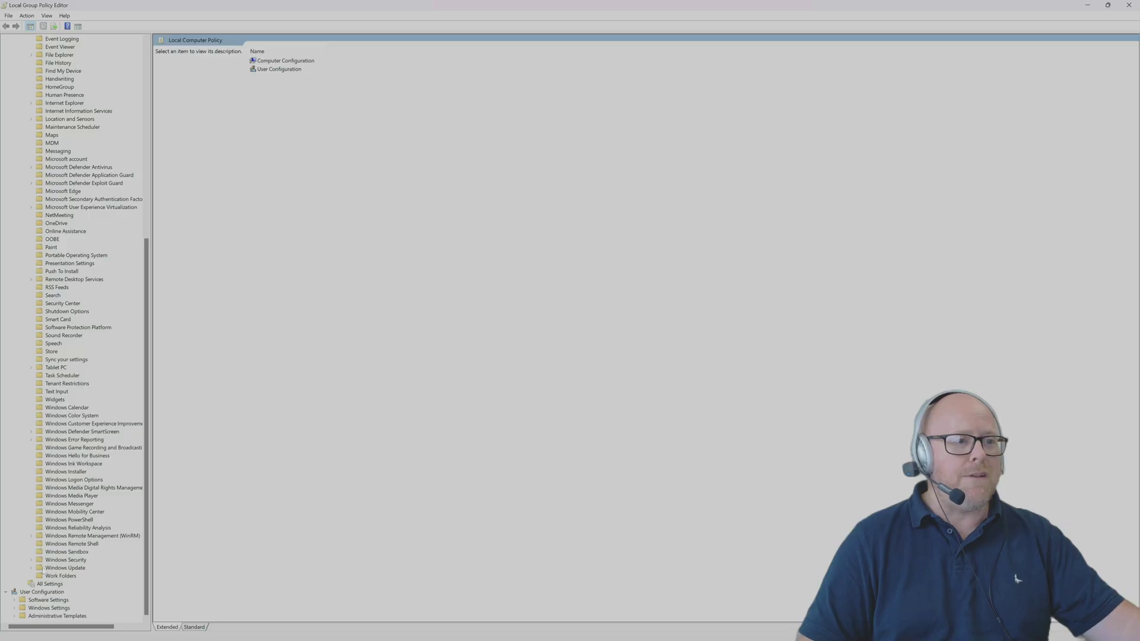
pyautogui.click(33, 568)
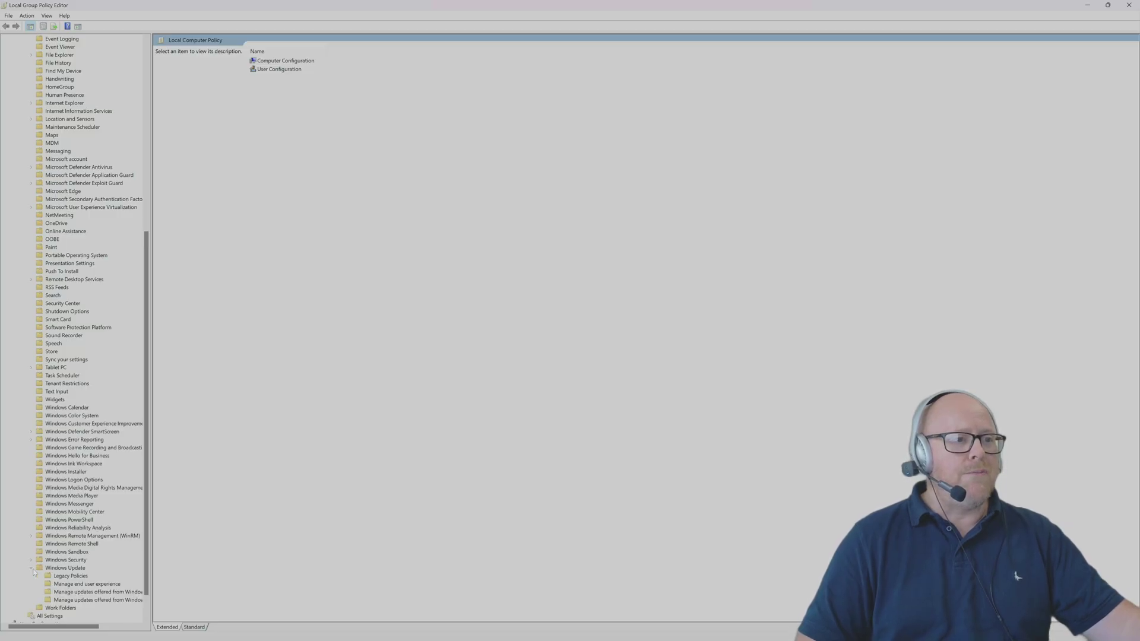
pyautogui.scroll(-2, 126, 511)
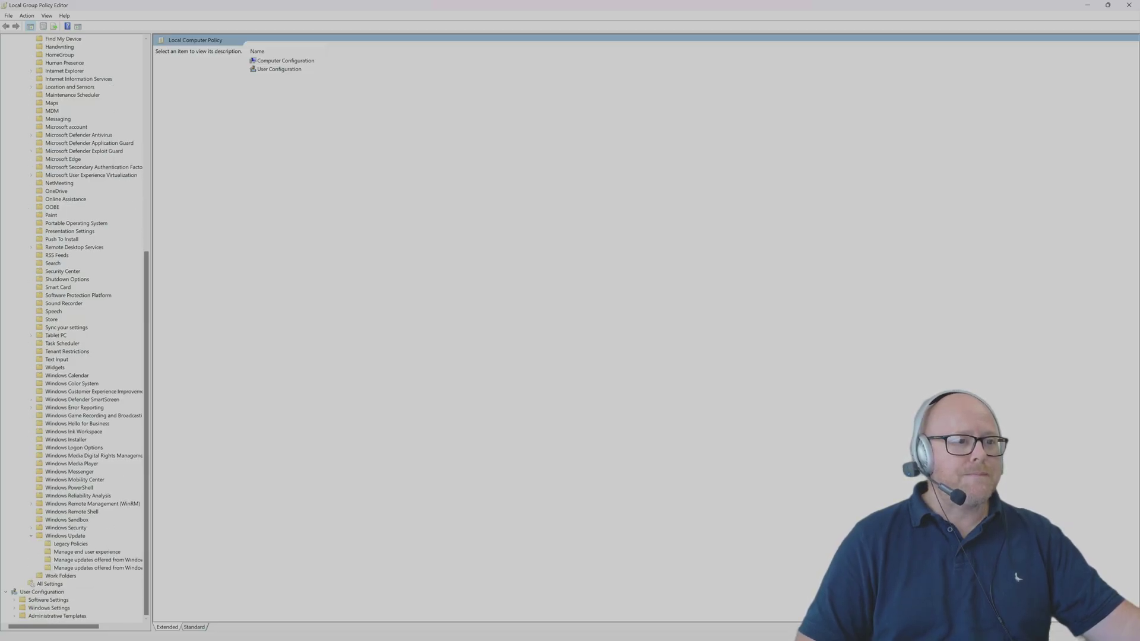
pyautogui.moveTo(150, 530); pyautogui.dragTo(218, 530)
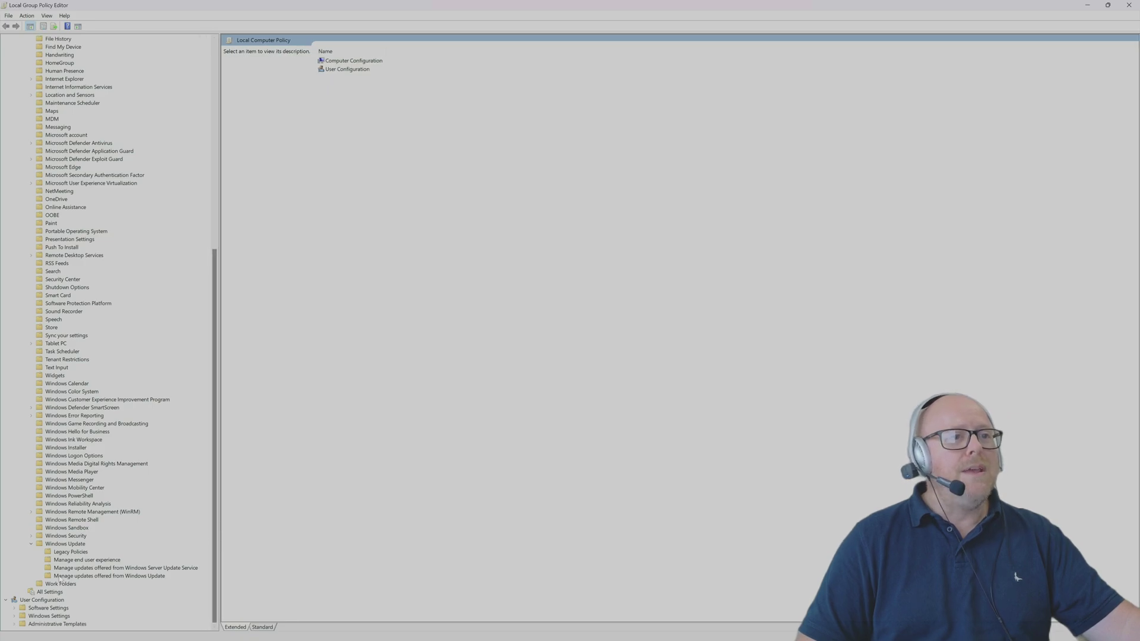
pyautogui.click(124, 578)
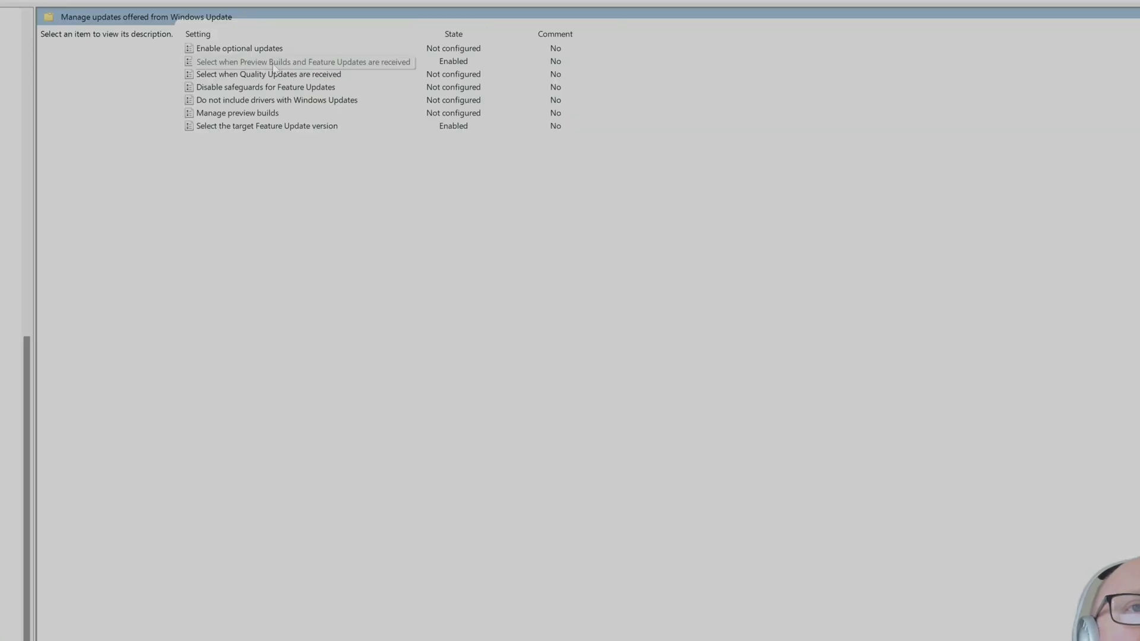
# - Review the options of the policy for when Preview Builds and Feature Updates are received, plus the Enable optional updates policy
pyautogui.click(336, 66)
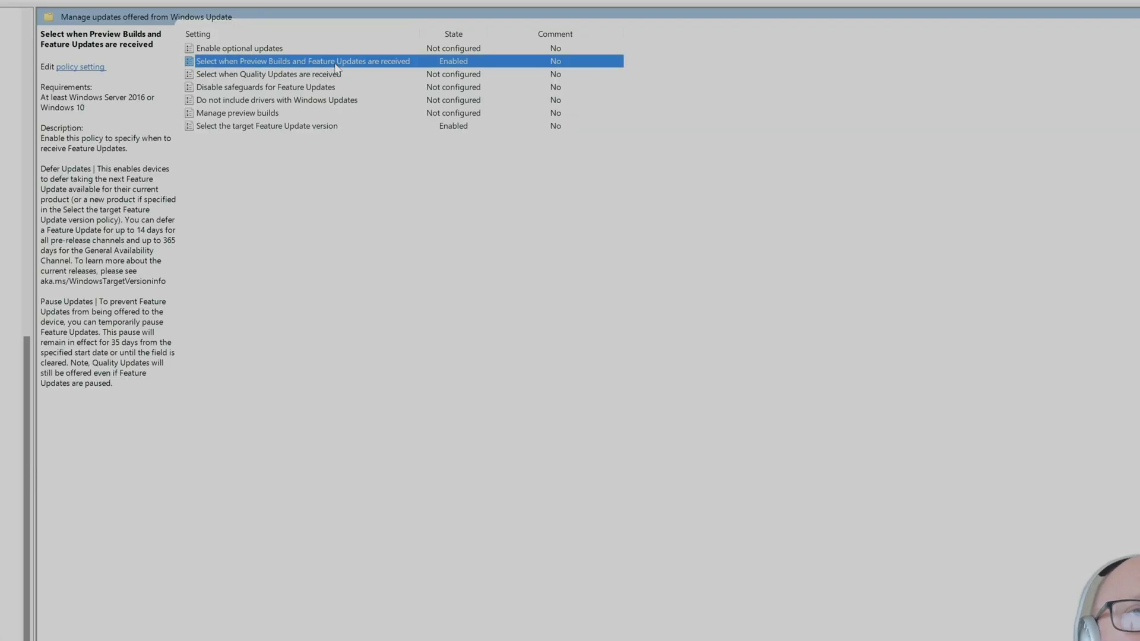
pyautogui.doubleClick(336, 66)
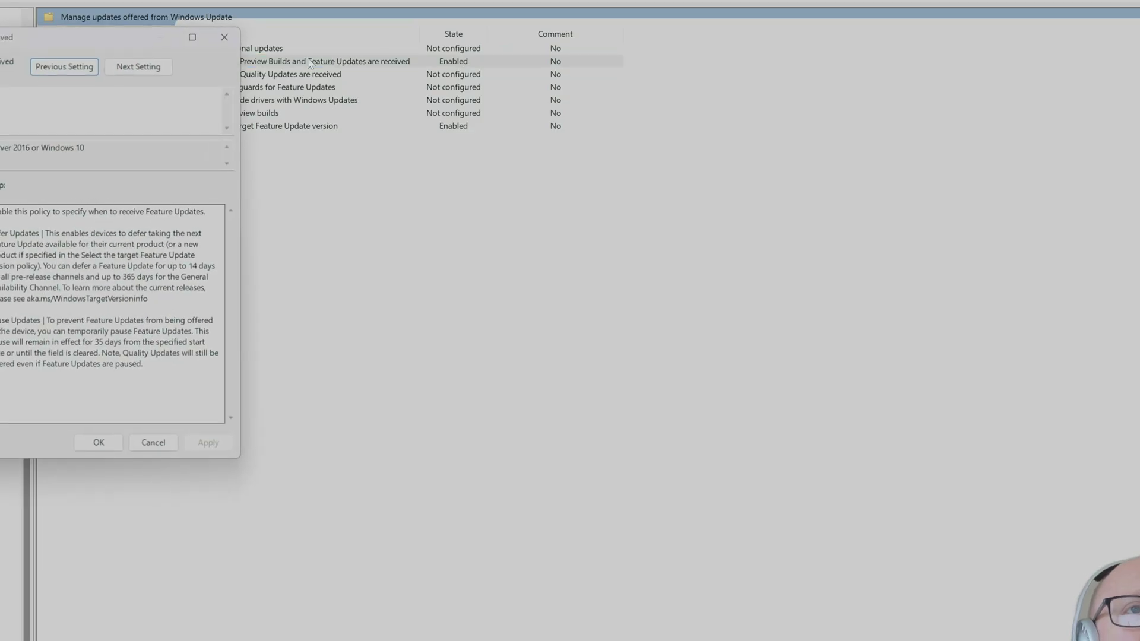
pyautogui.moveTo(69, 35); pyautogui.dragTo(698, 38)
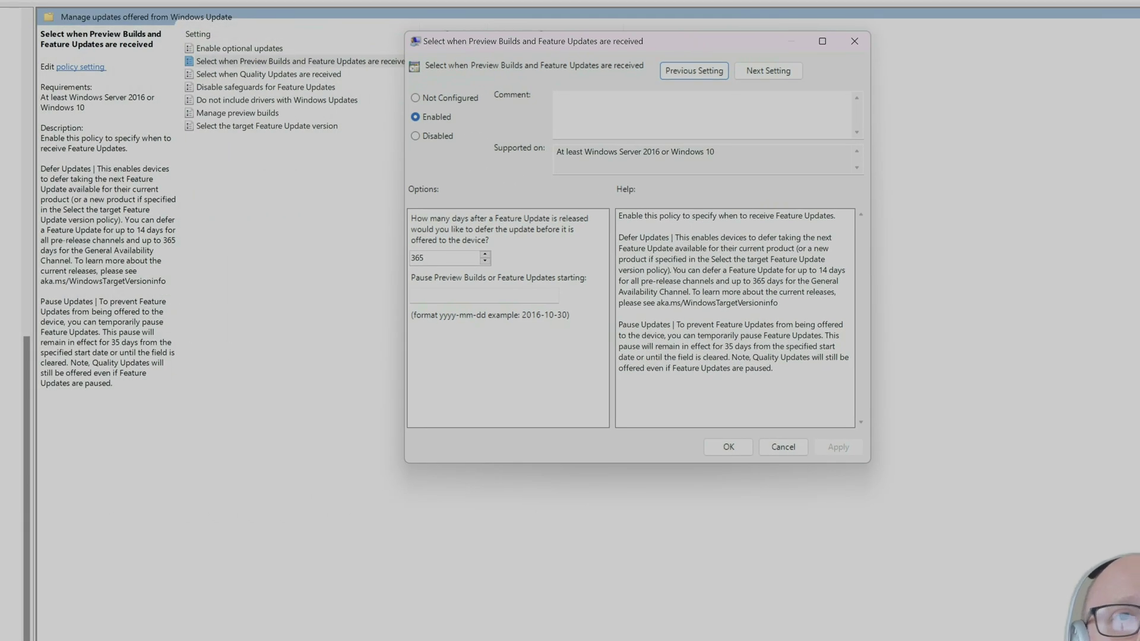
pyautogui.click(693, 70)
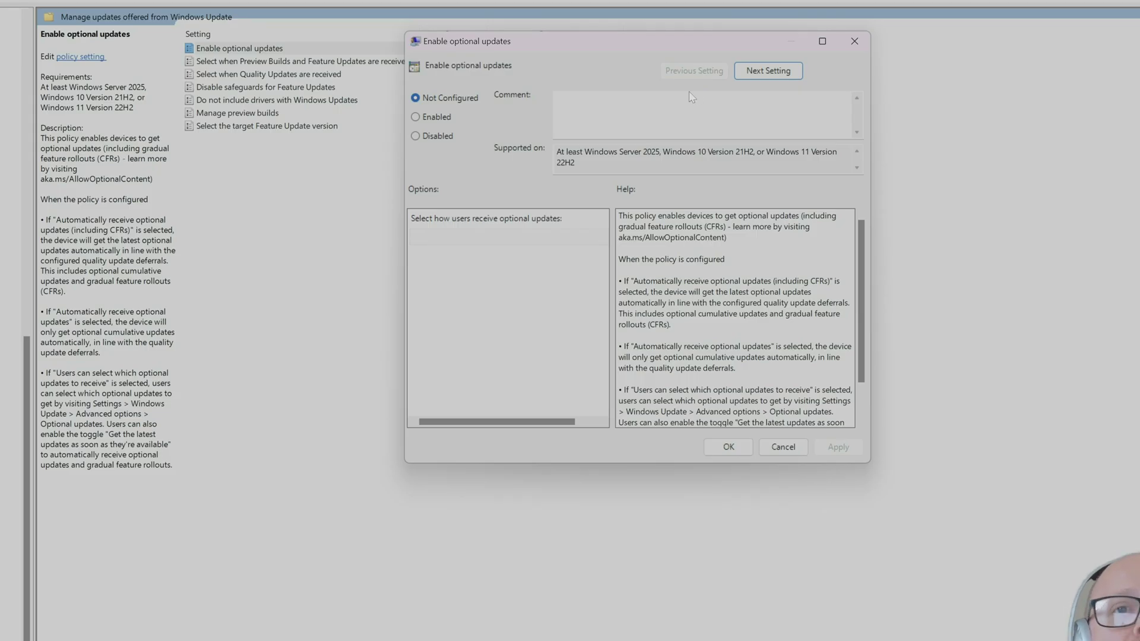
pyautogui.click(720, 452)
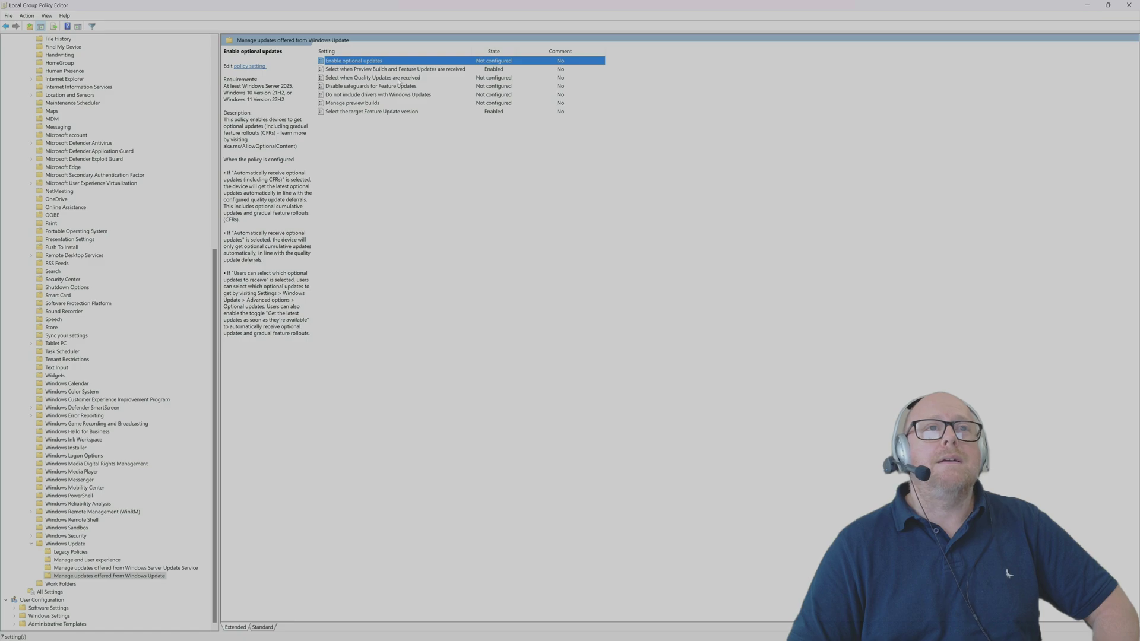
# - Reopen the Preview Builds and Feature Updates policy, go to Enable optional updates, and apply Not Configured there
pyautogui.click(402, 69)
pyautogui.doubleClick(402, 70)
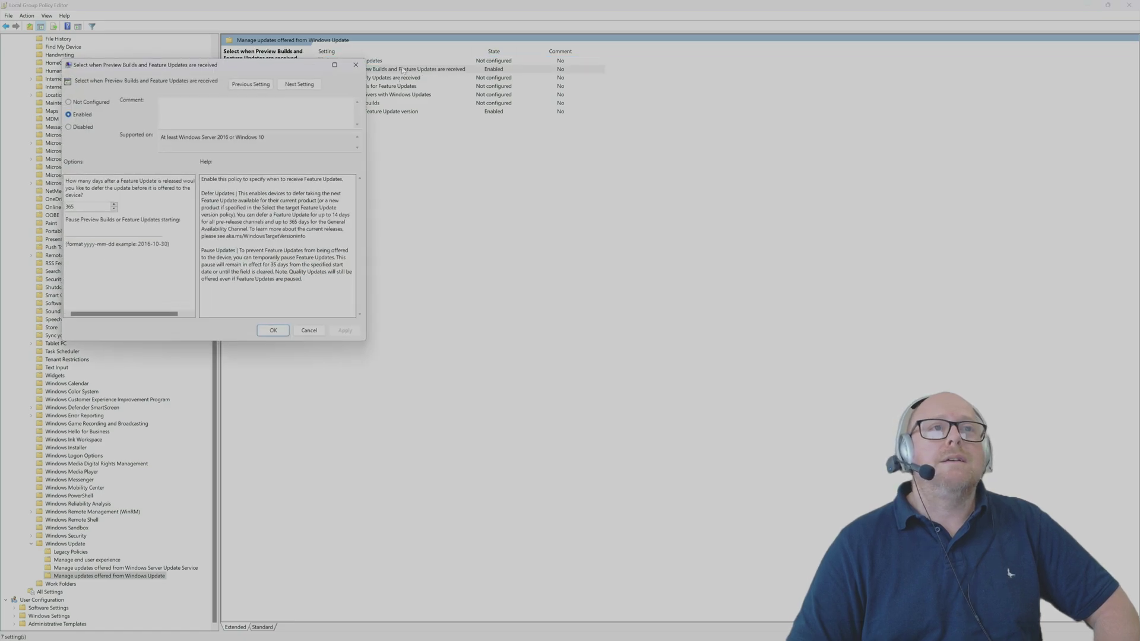
pyautogui.moveTo(254, 65); pyautogui.dragTo(590, 94)
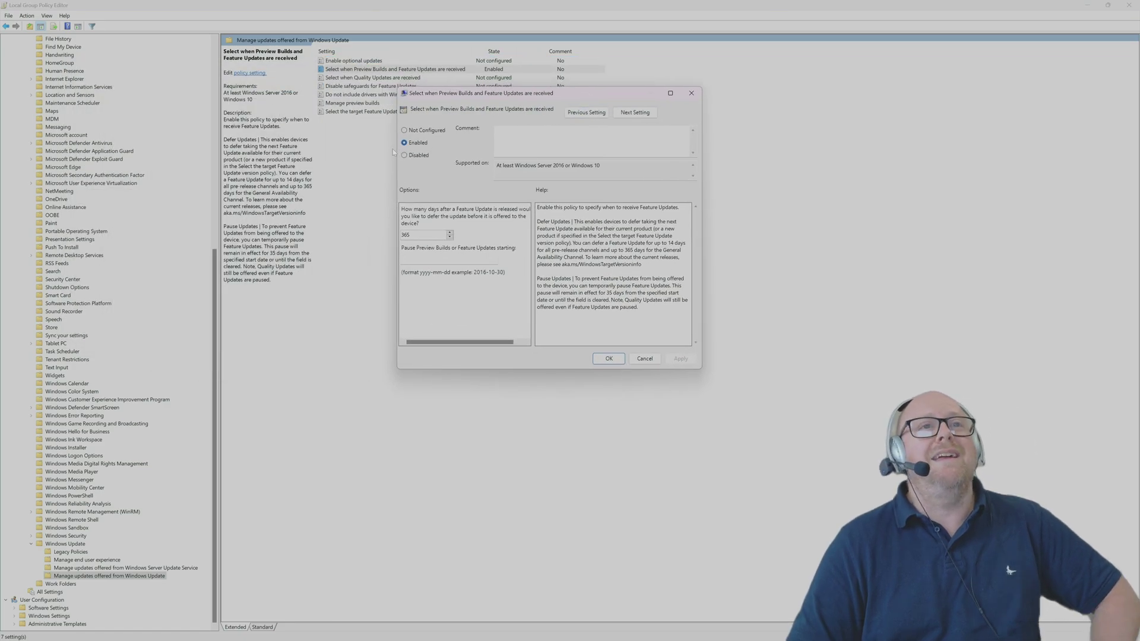
pyautogui.click(586, 113)
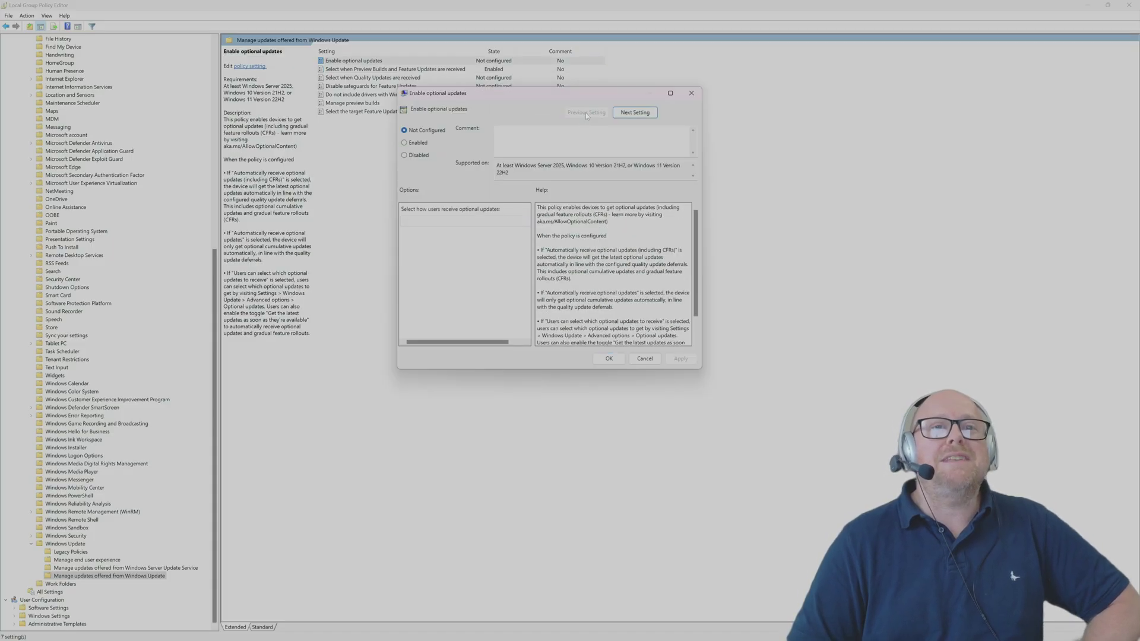
pyautogui.click(405, 144)
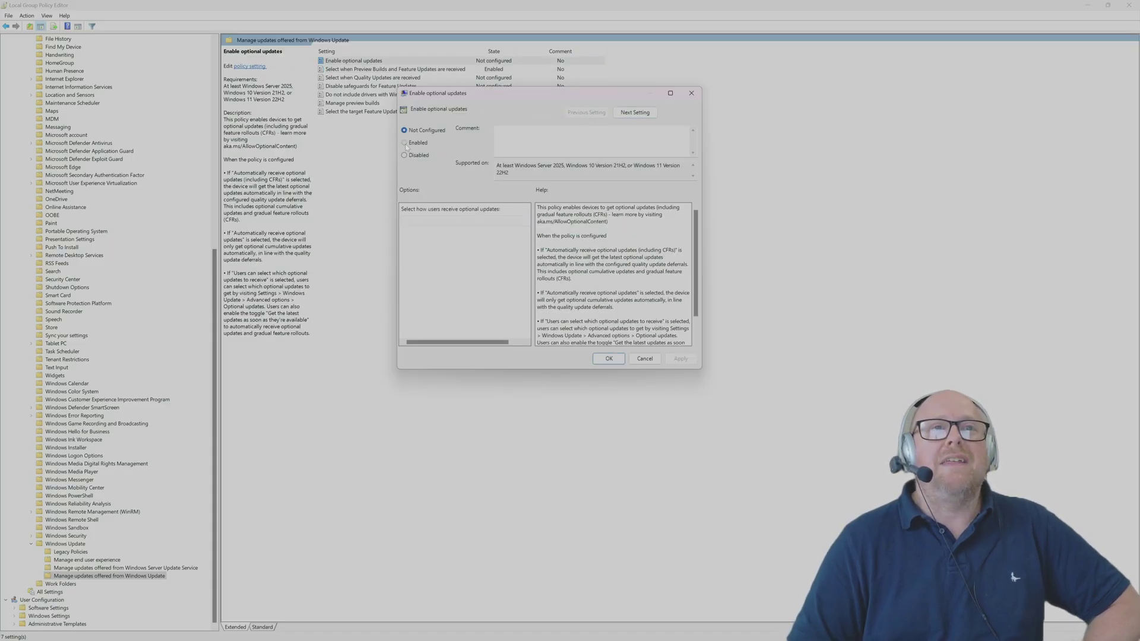
pyautogui.click(405, 132)
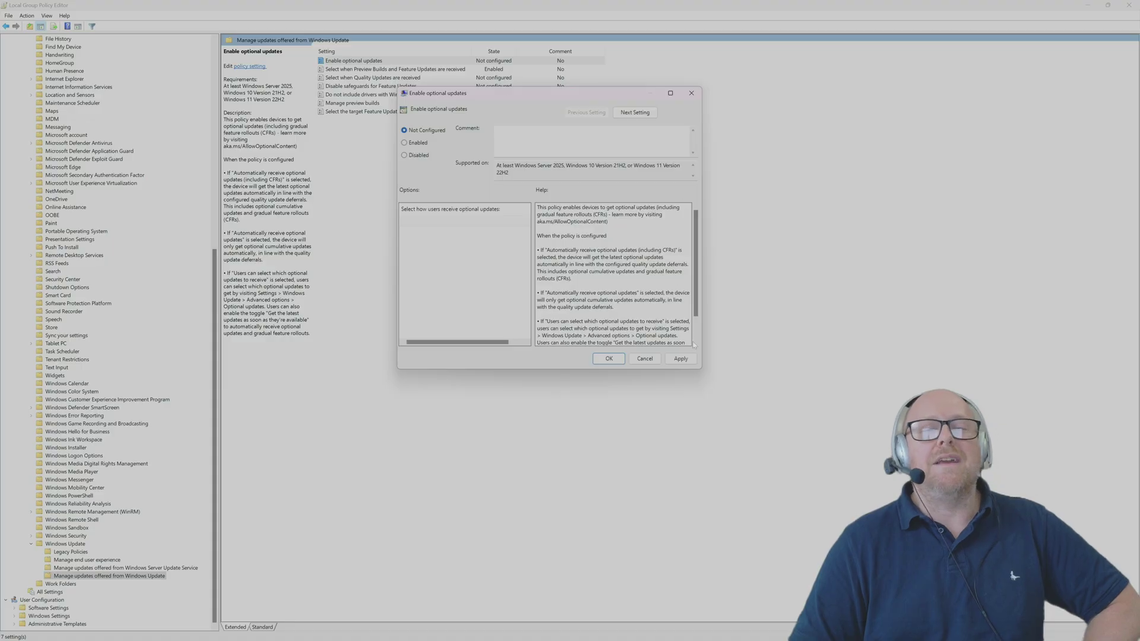
pyautogui.click(680, 359)
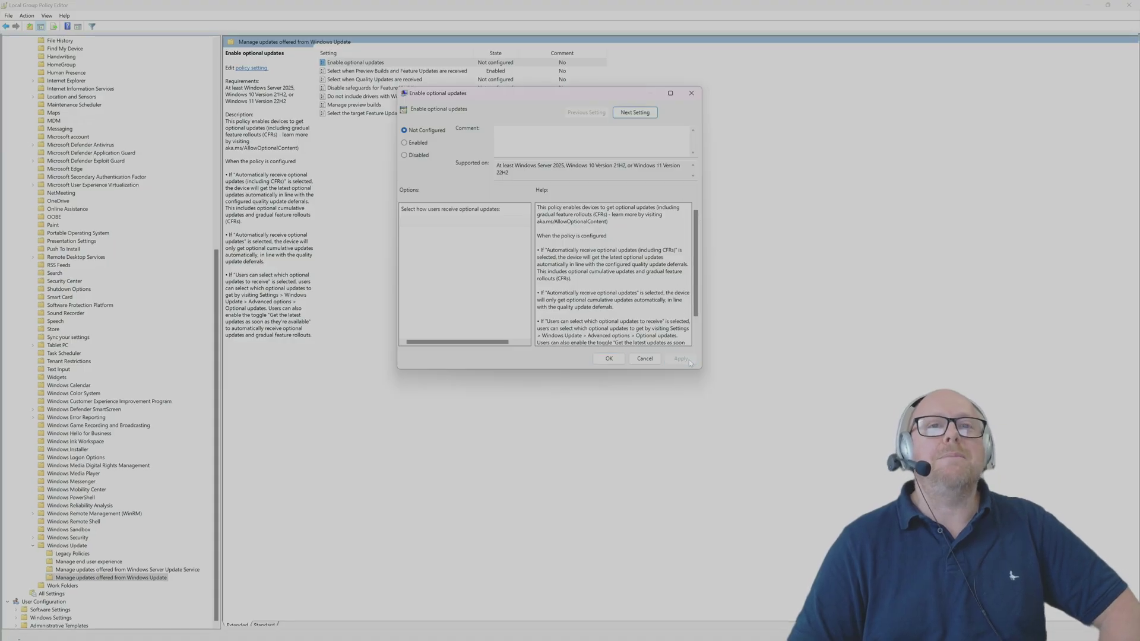
pyautogui.click(609, 359)
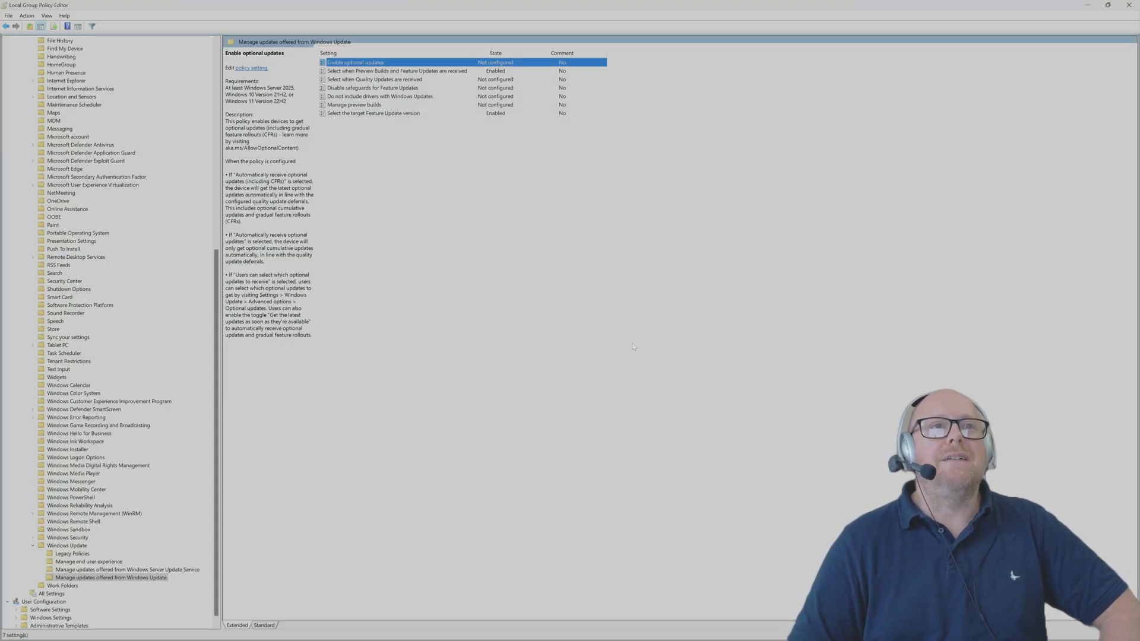
# - Set the "Select when Preview Builds and Feature Updates are received" policy to Not Configured
pyautogui.click(486, 73)
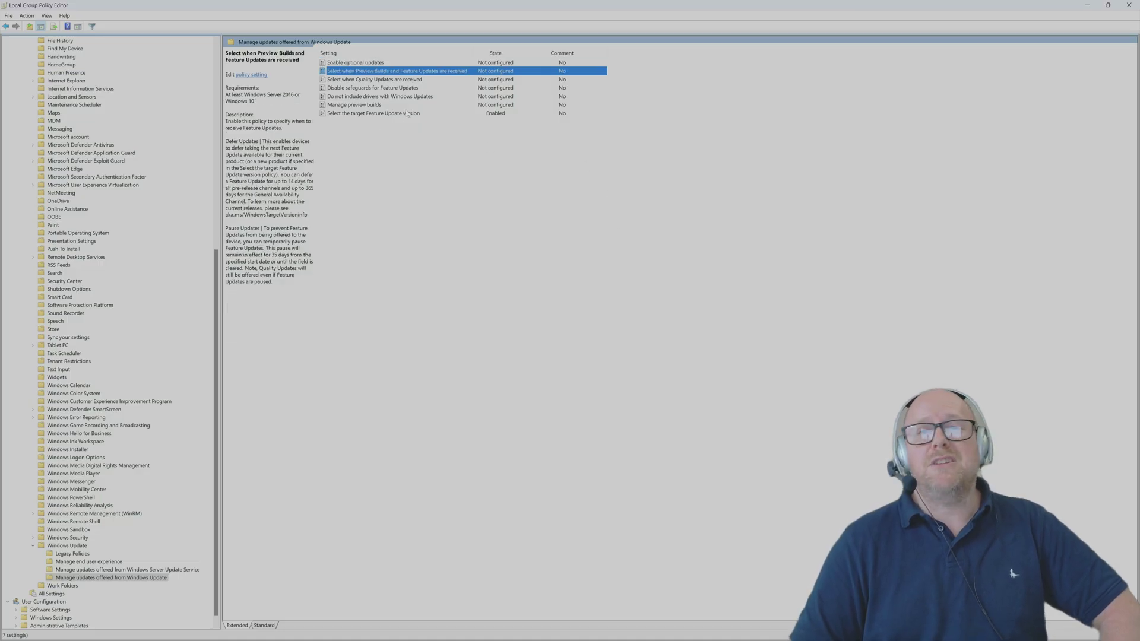
pyautogui.doubleClick(393, 74)
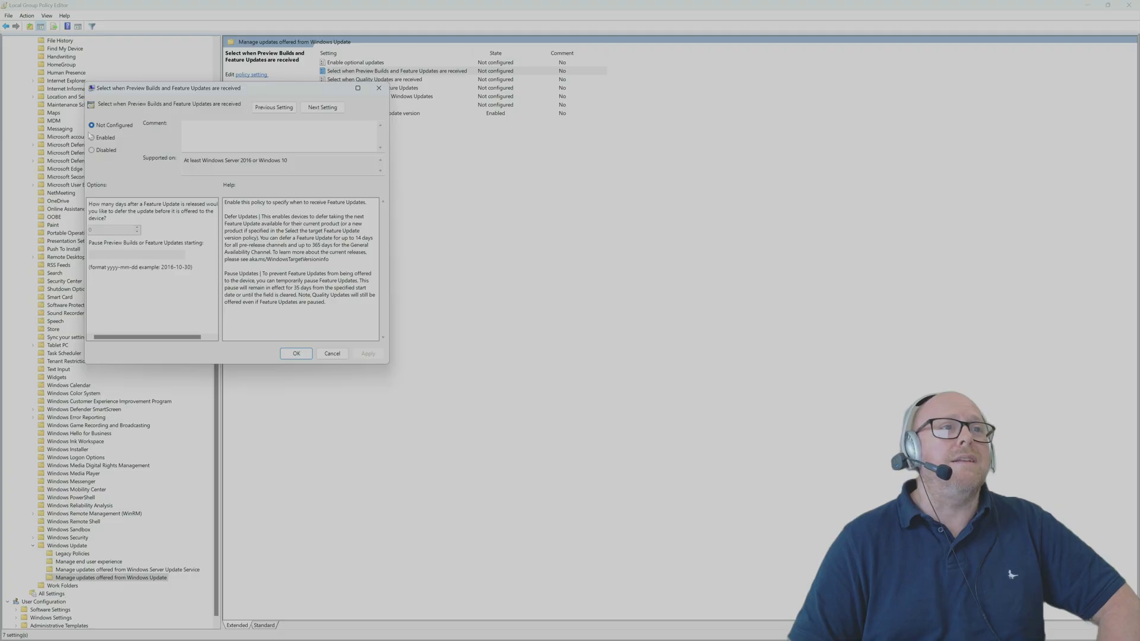
pyautogui.click(296, 353)
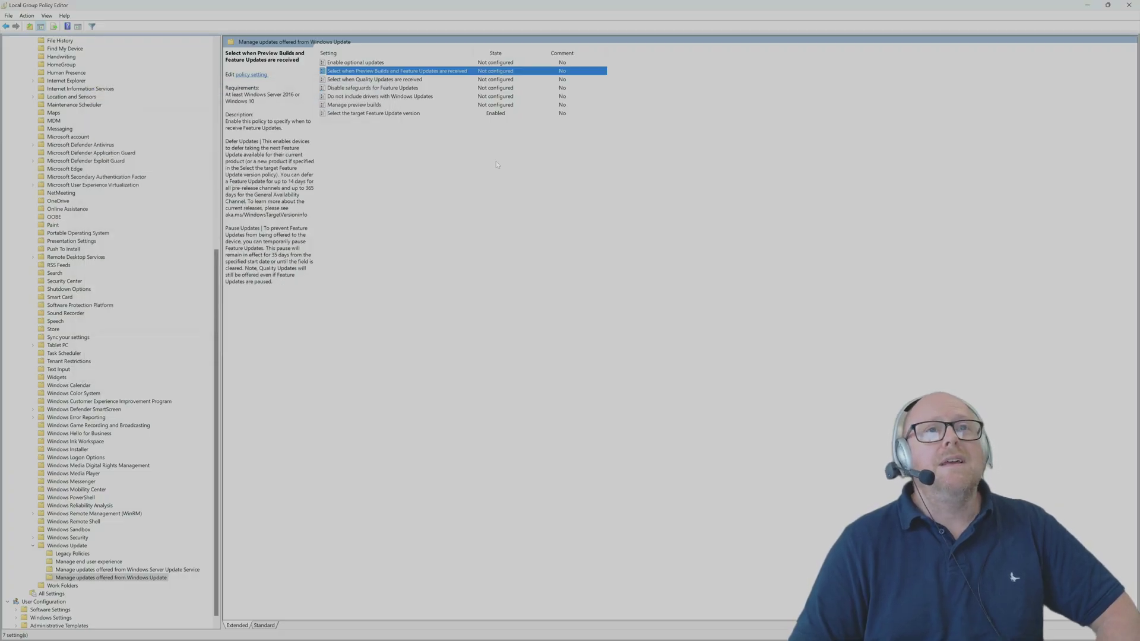
# - Check the product and target version entered in the "Select the target Feature Update version" policy, and view the Manage preview builds policy
pyautogui.click(364, 114)
pyautogui.doubleClick(364, 117)
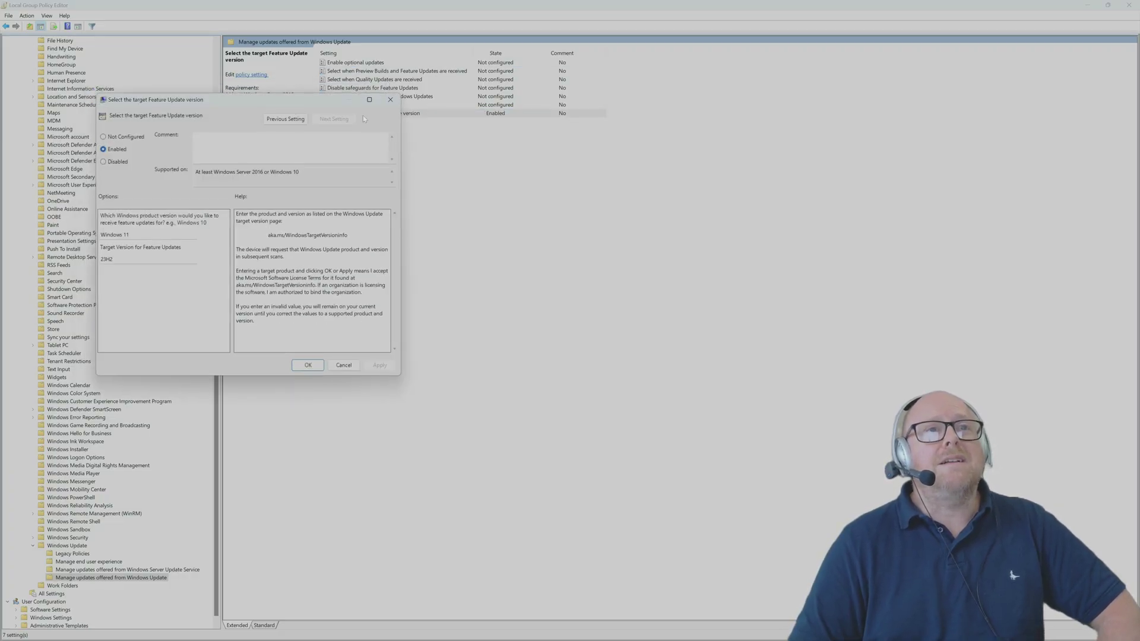
pyautogui.moveTo(243, 108); pyautogui.dragTo(273, 185)
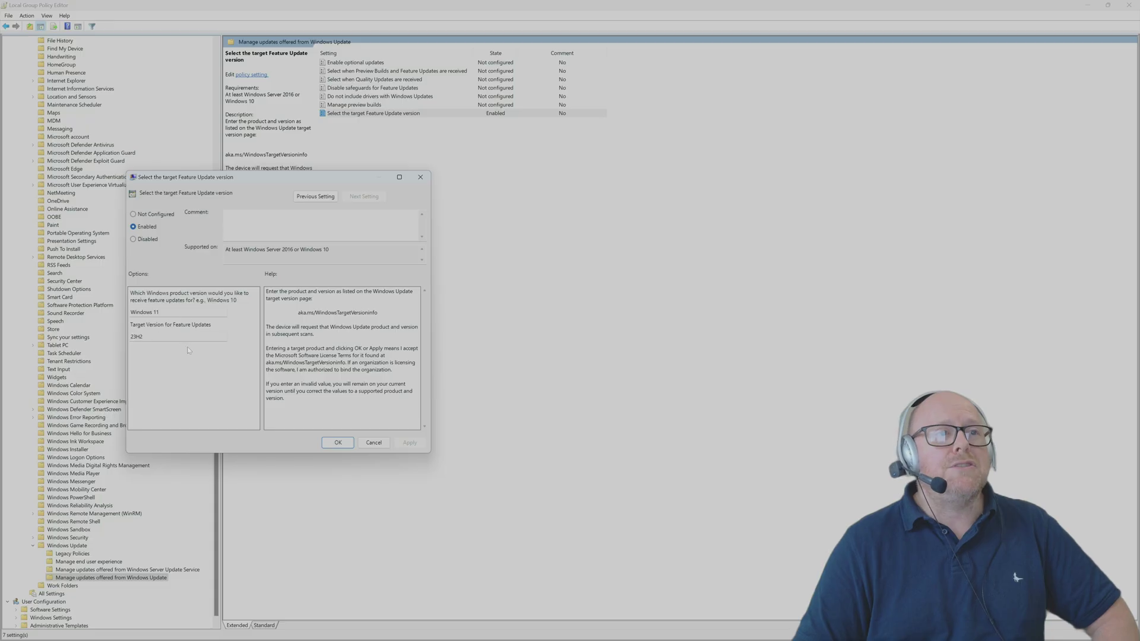
pyautogui.click(314, 196)
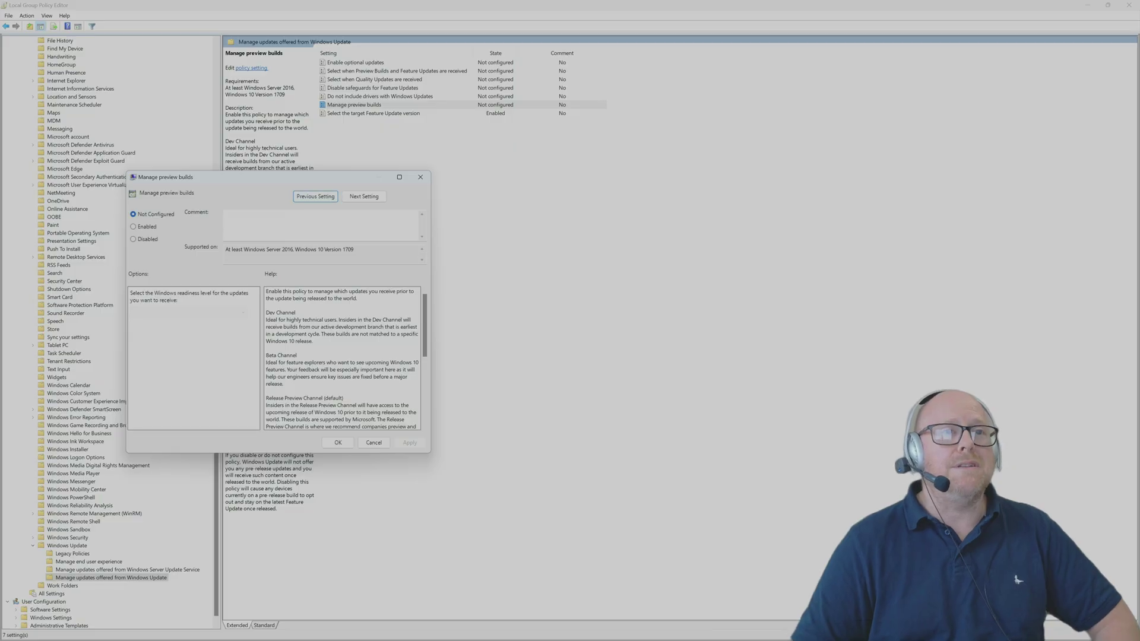
pyautogui.click(373, 442)
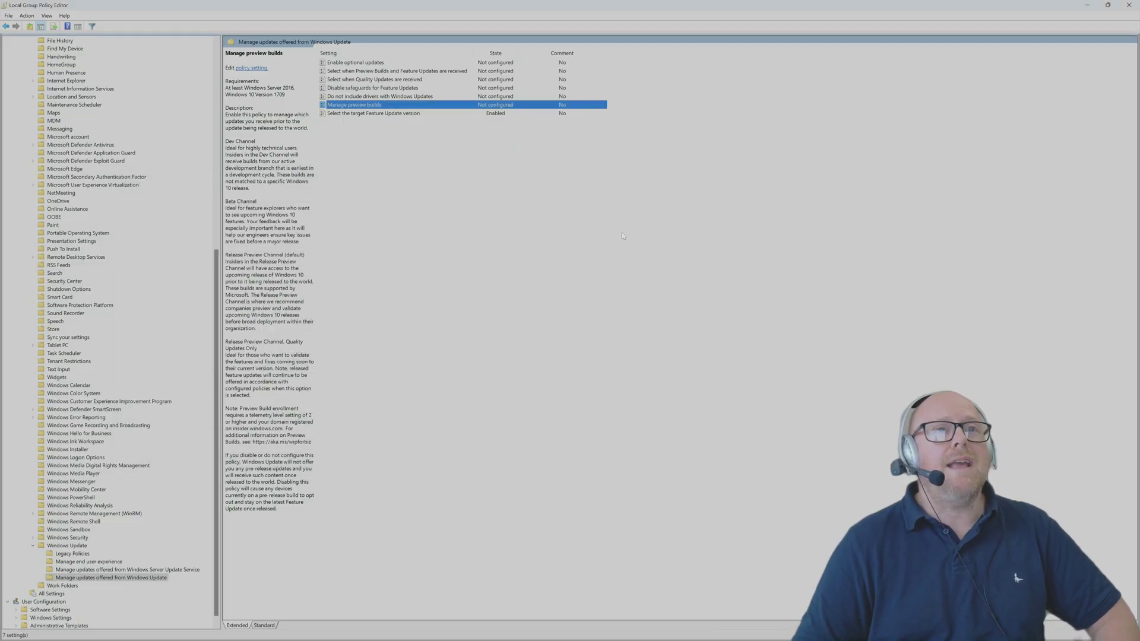
# - Set the "Select the target Feature Update version" policy to Not Configured and apply the change
pyautogui.doubleClick(365, 113)
pyautogui.click(115, 149)
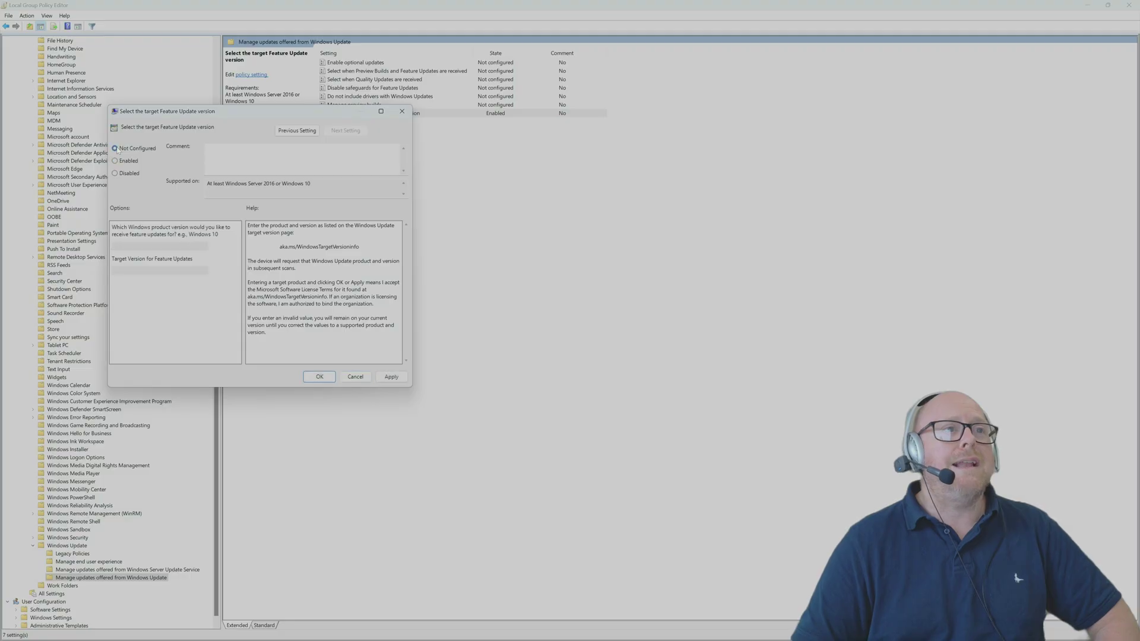
pyautogui.click(391, 378)
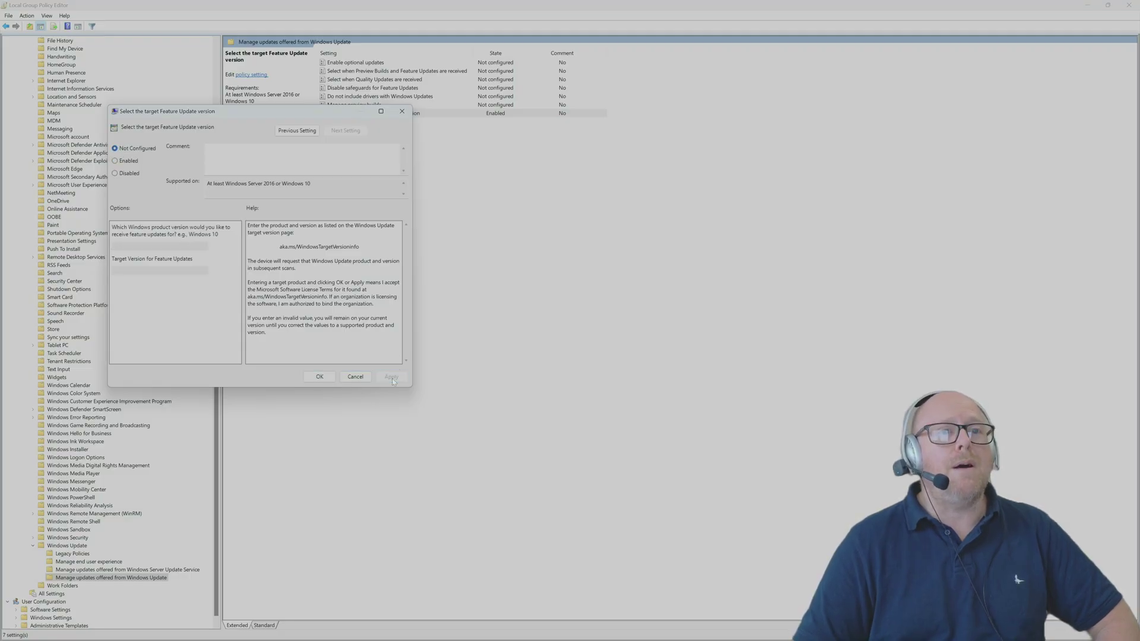
pyautogui.click(319, 378)
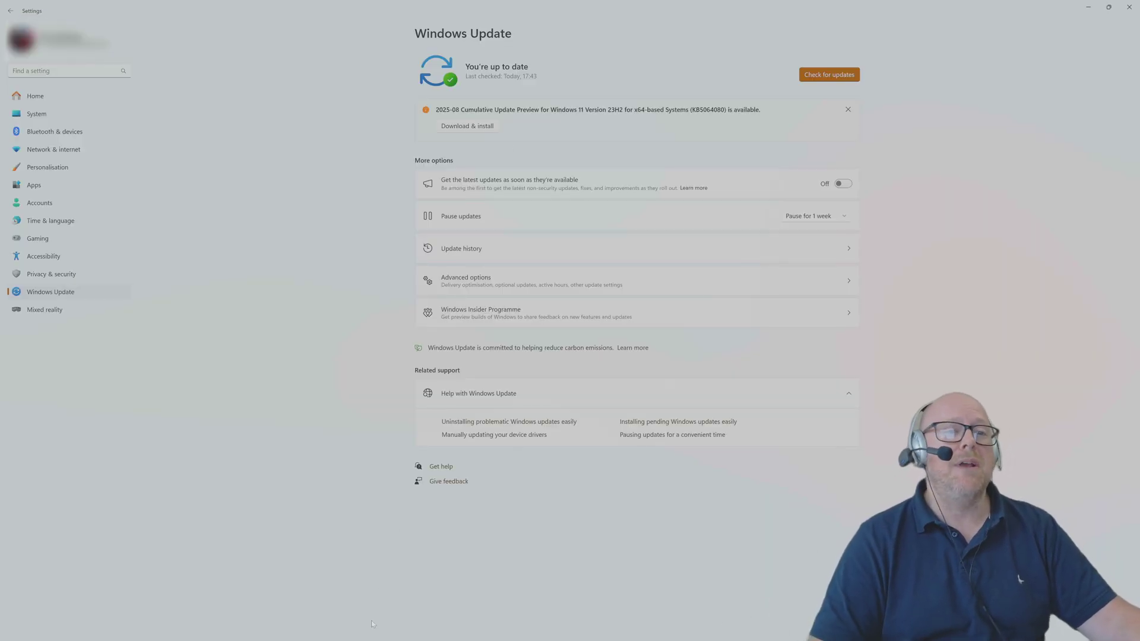
# - Open a command prompt with cmd and force a Group Policy refresh by running gpupdate /force
pyautogui.press('super+r')
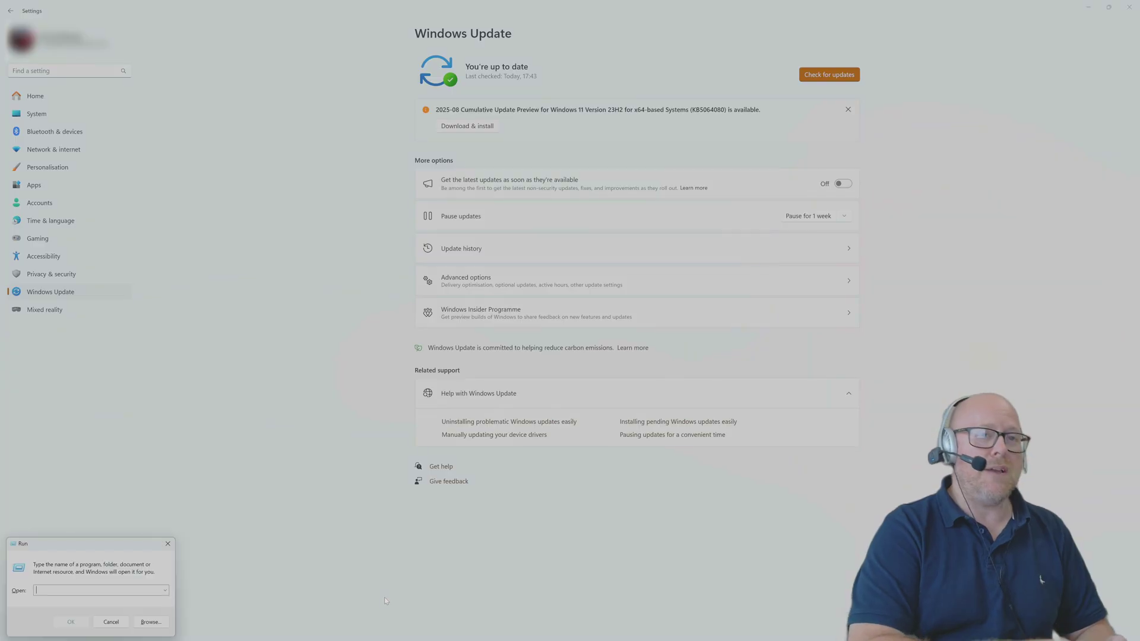
pyautogui.write('wt')
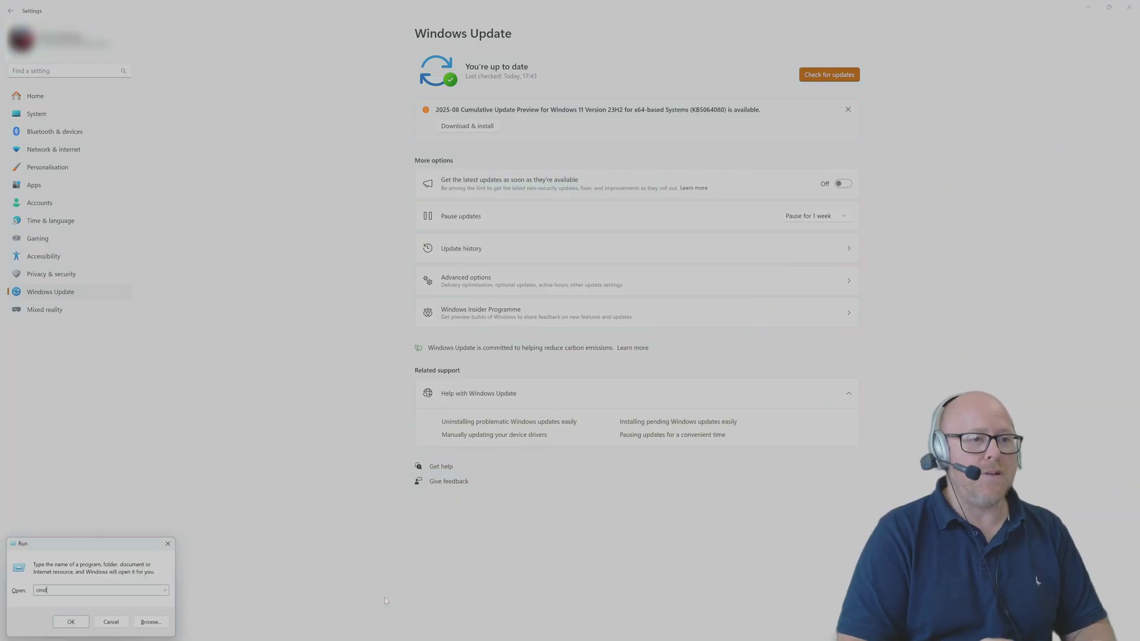
pyautogui.press('Return')
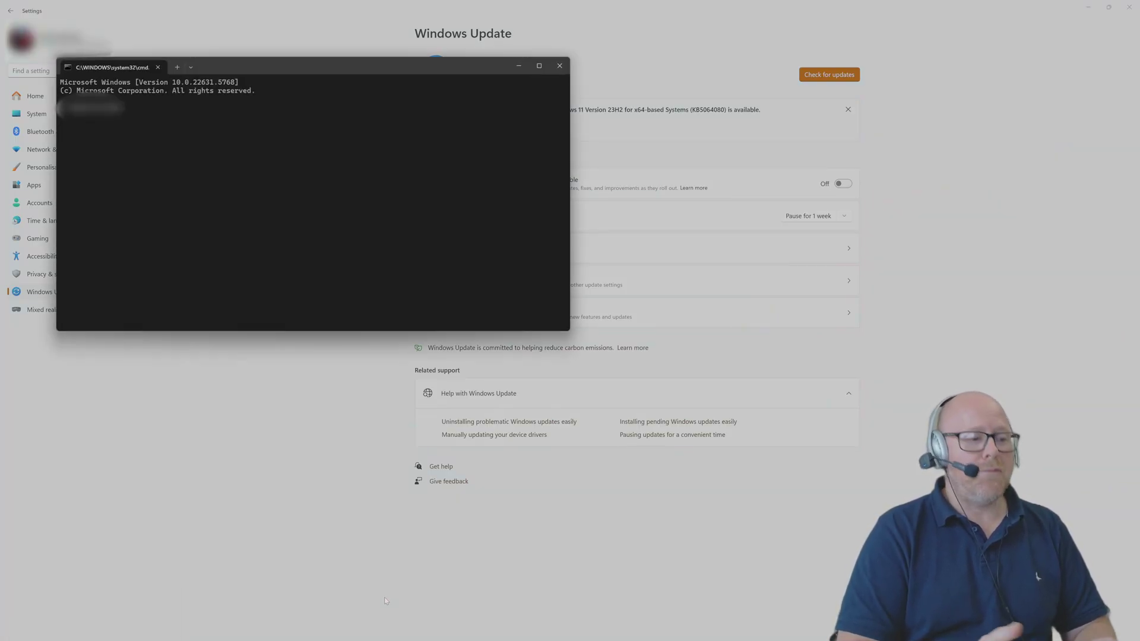
pyautogui.write('gpupdate ')
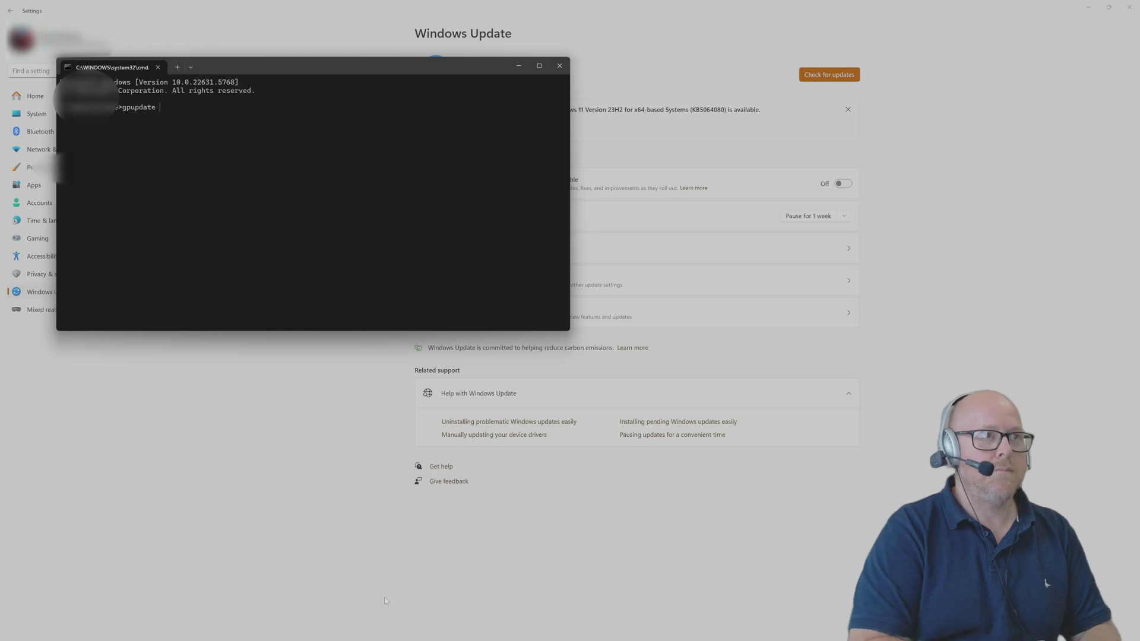
pyautogui.write('/force')
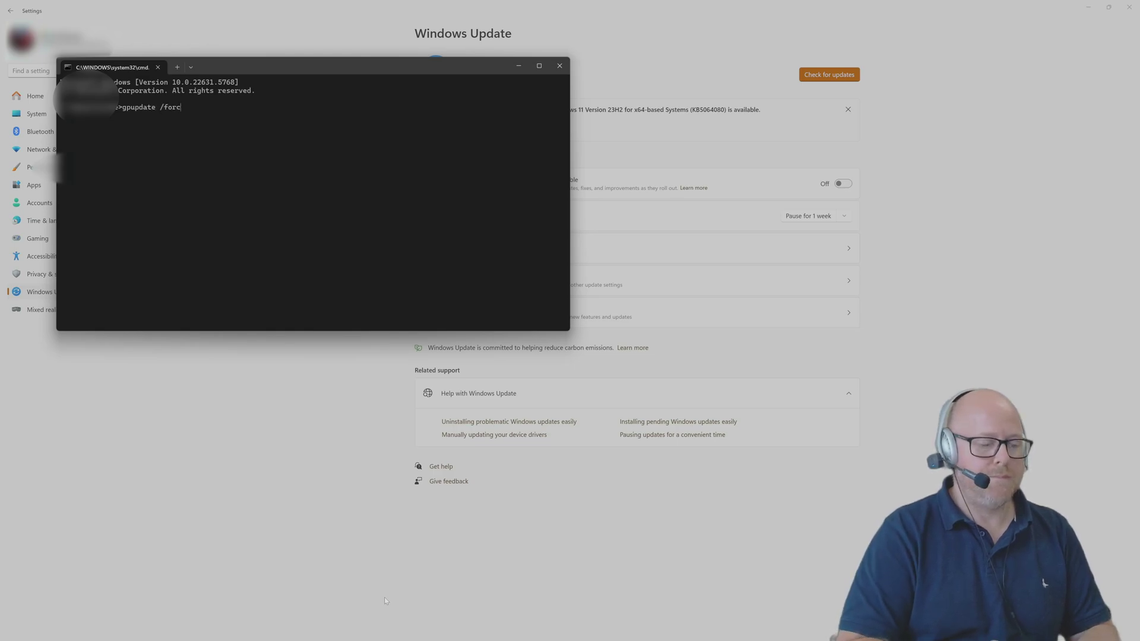
pyautogui.press('Return')
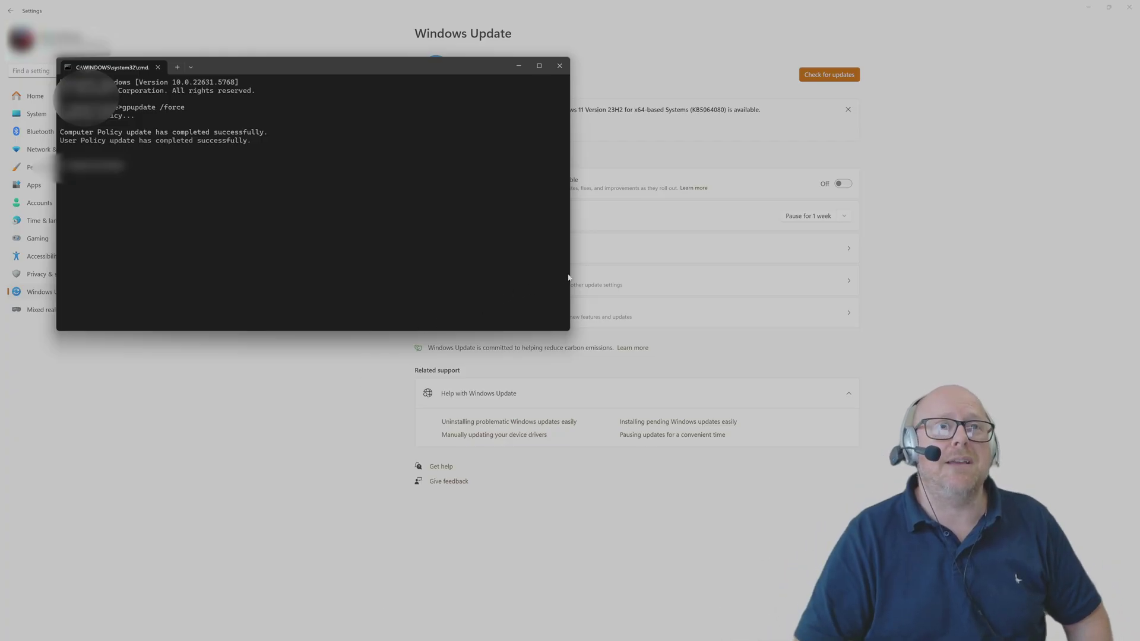
# - Move the command window aside and enter shutdown /R -t 1 to restart the computer
pyautogui.moveTo(452, 69); pyautogui.dragTo(722, 106)
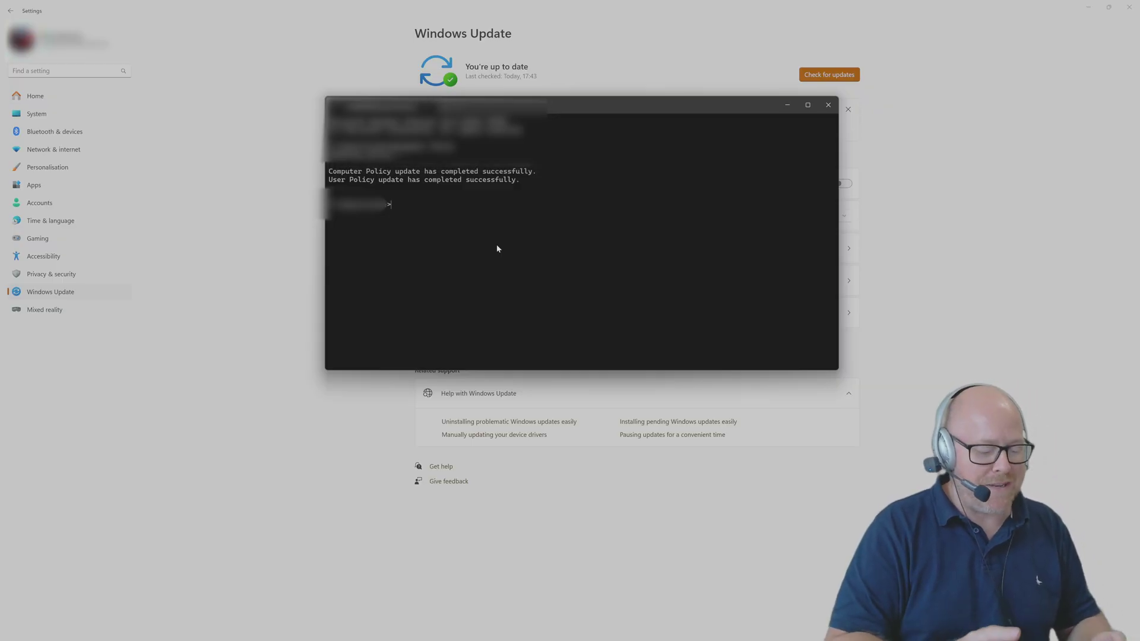
pyautogui.write('shutdown')
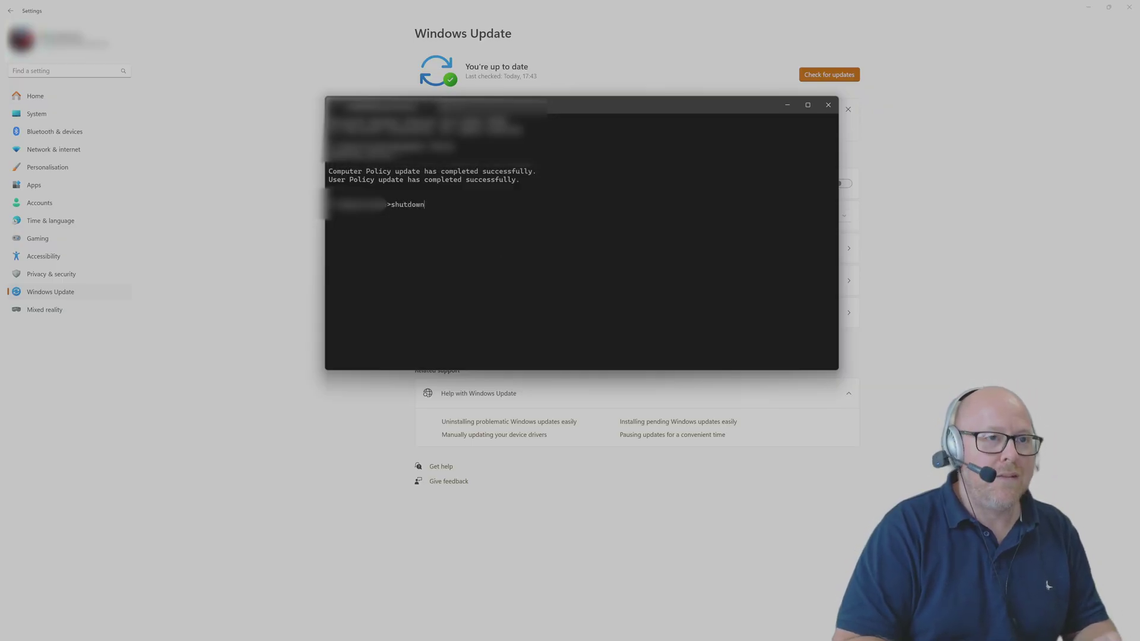
pyautogui.write(' /')
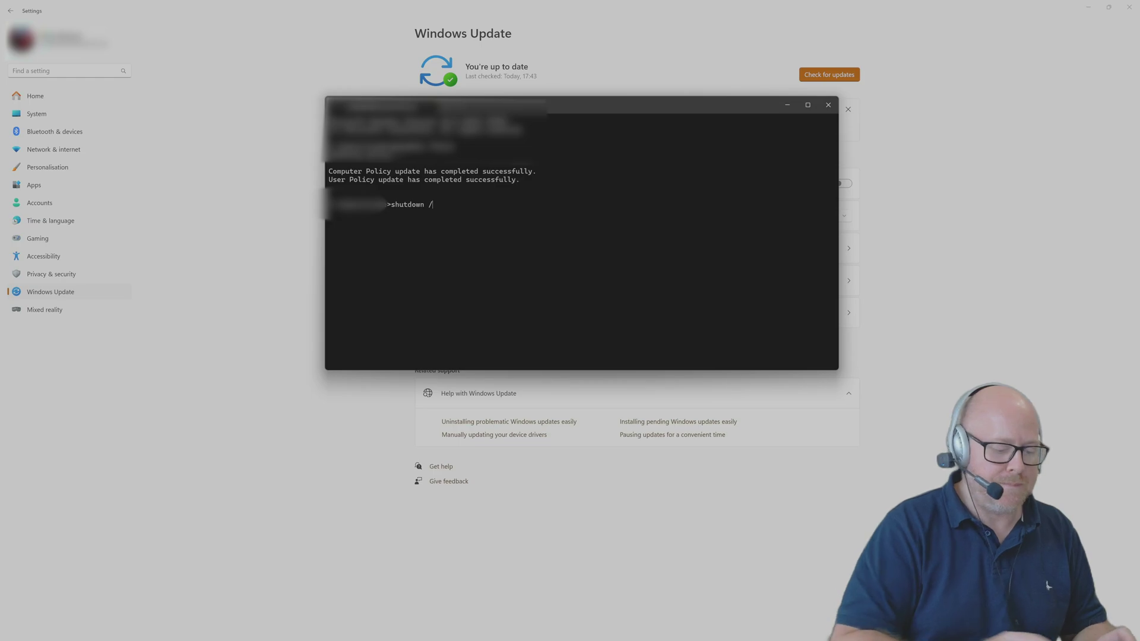
pyautogui.write('R -t 1')
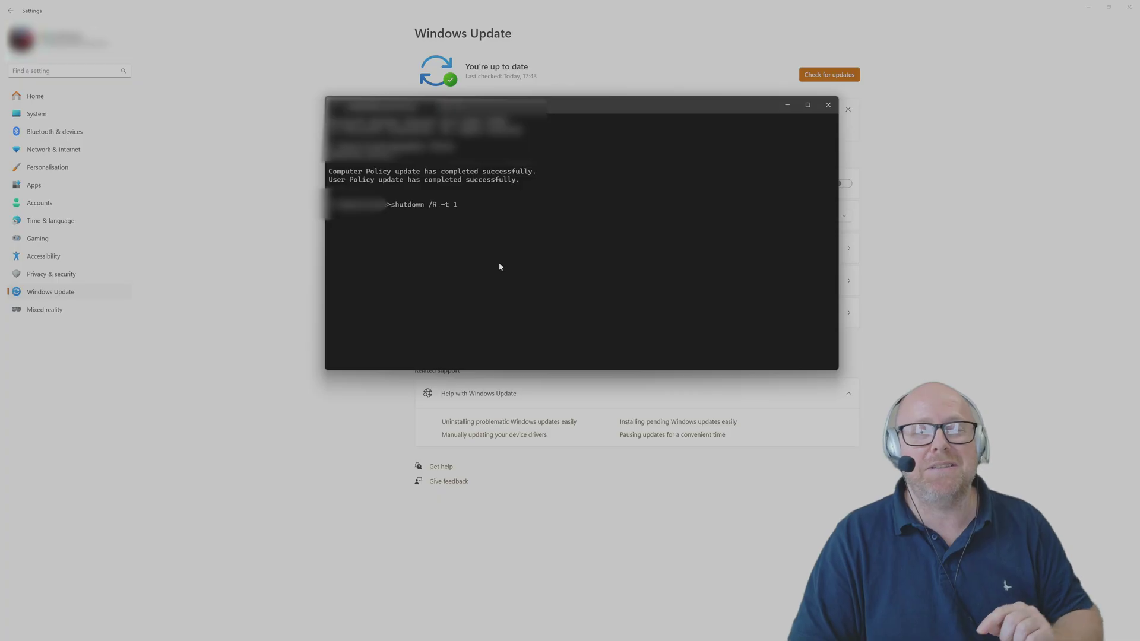
# - Search Windows for winver to check the installed Windows version
pyautogui.moveTo(1009, 640)
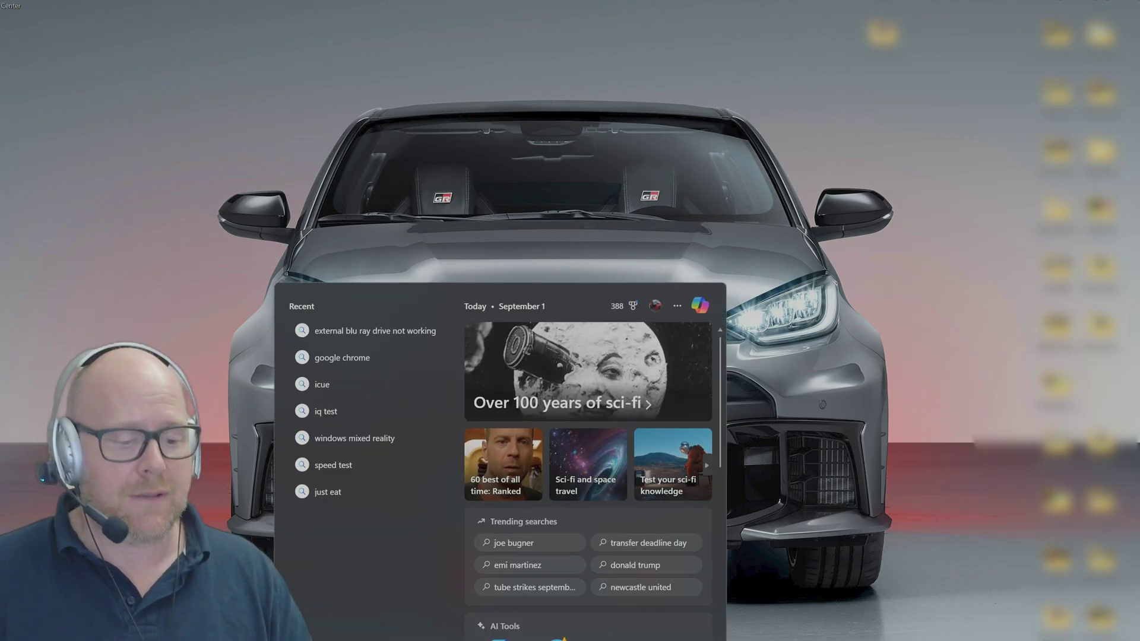
pyautogui.write('winve')
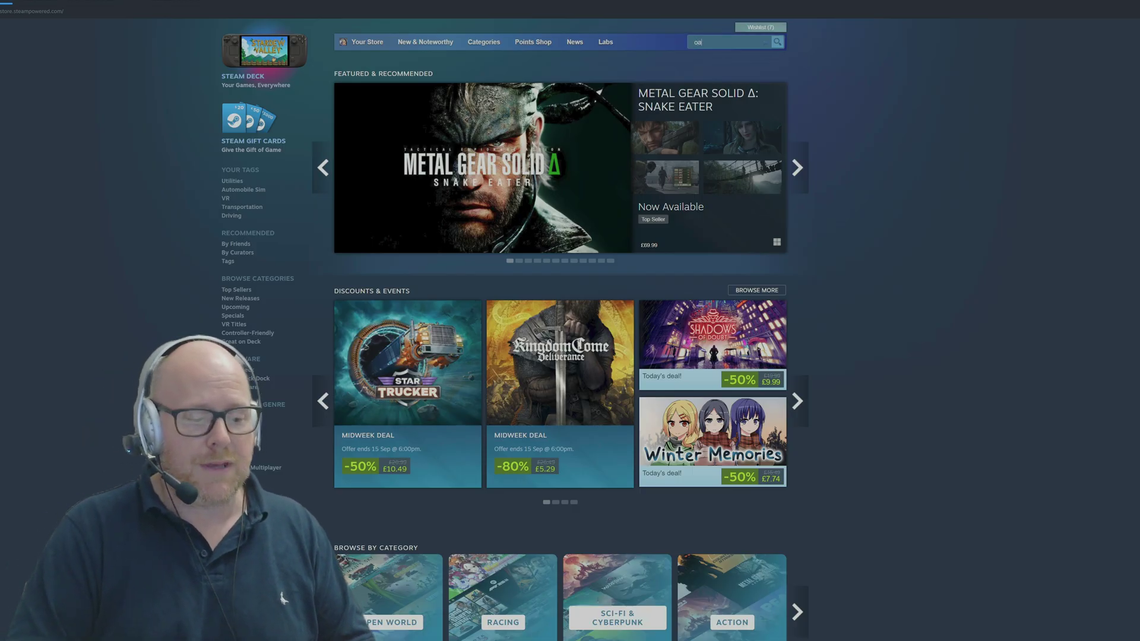
# - Search the Steam store for "oasis" and add Oasis Driver for Windows Mixed Reality to the library
pyautogui.write('sis')
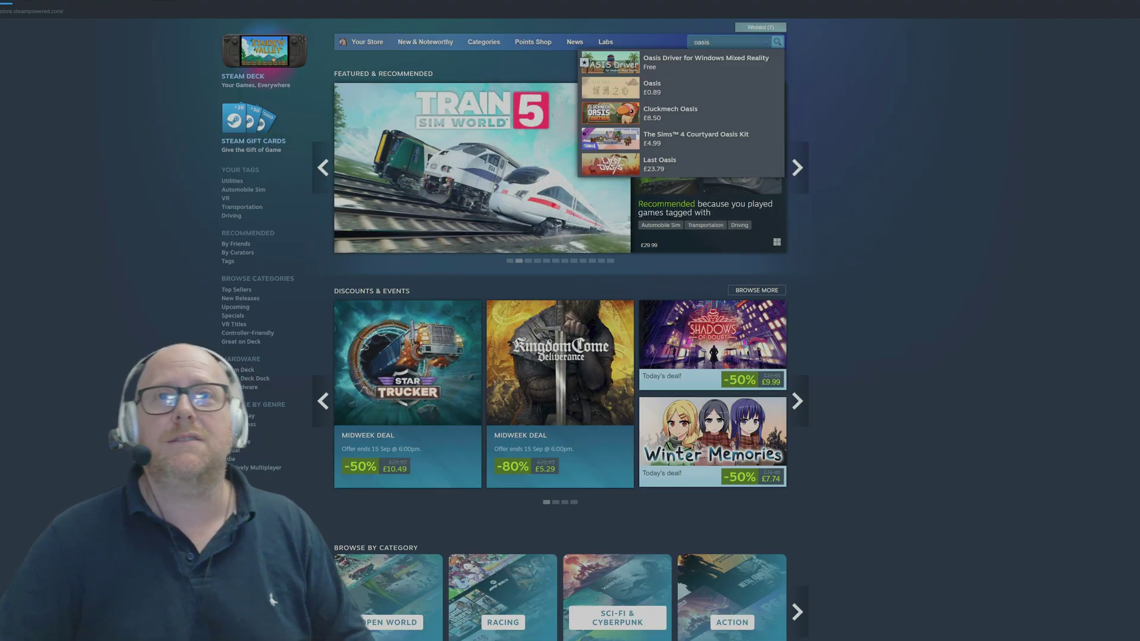
pyautogui.click(696, 65)
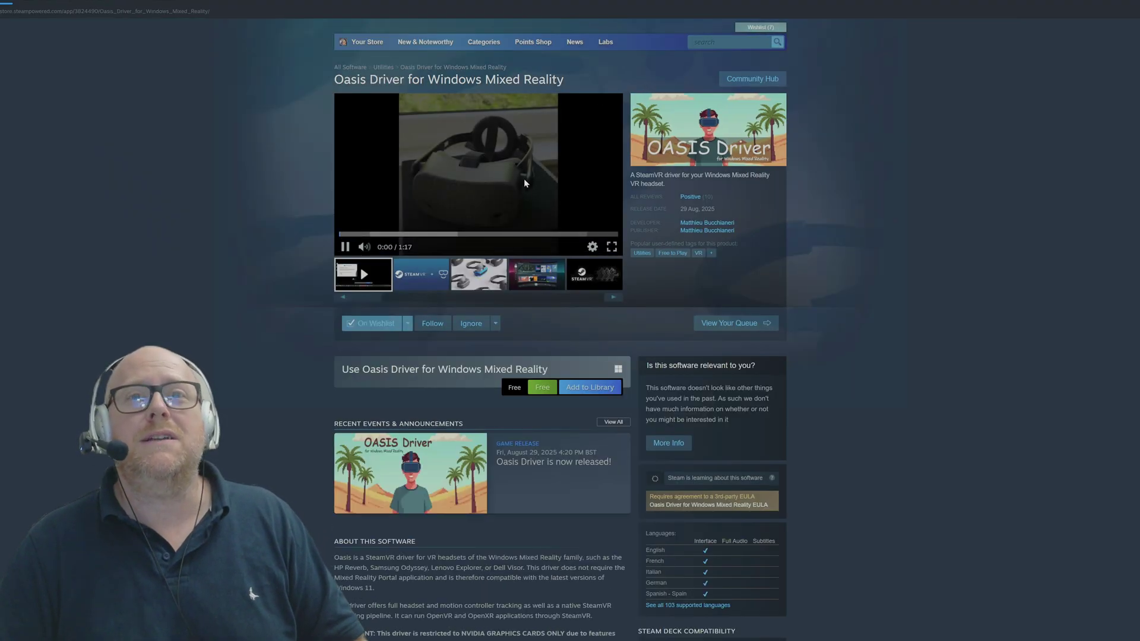
pyautogui.click(598, 392)
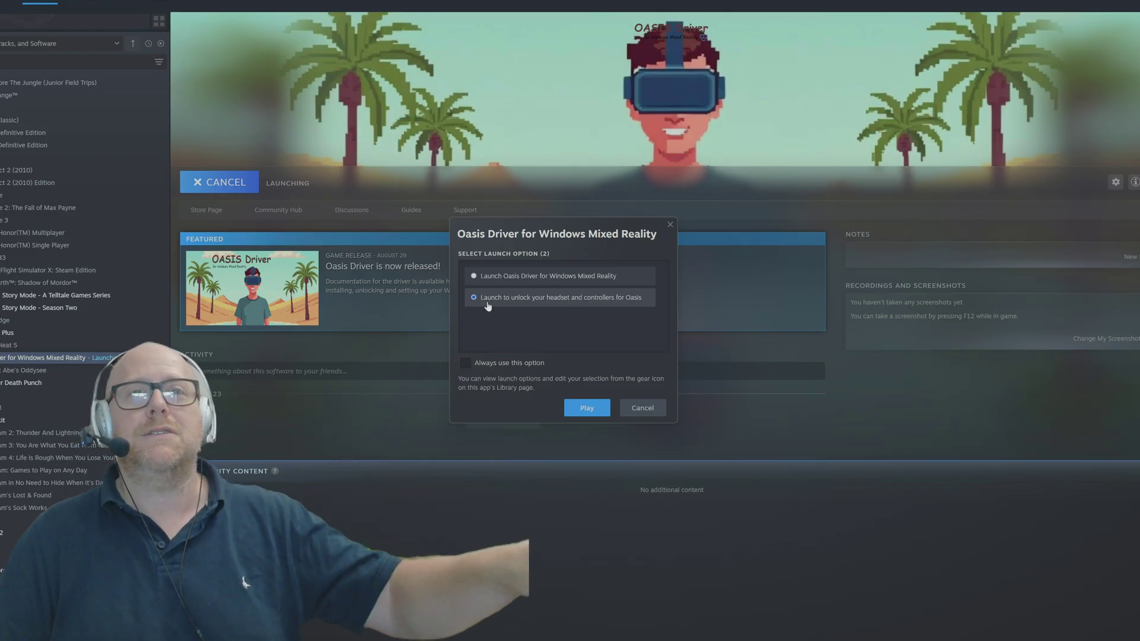
# - Launch Oasis Driver with the option to unlock the headset and controllers, and retry the unlock after the error
pyautogui.click(590, 408)
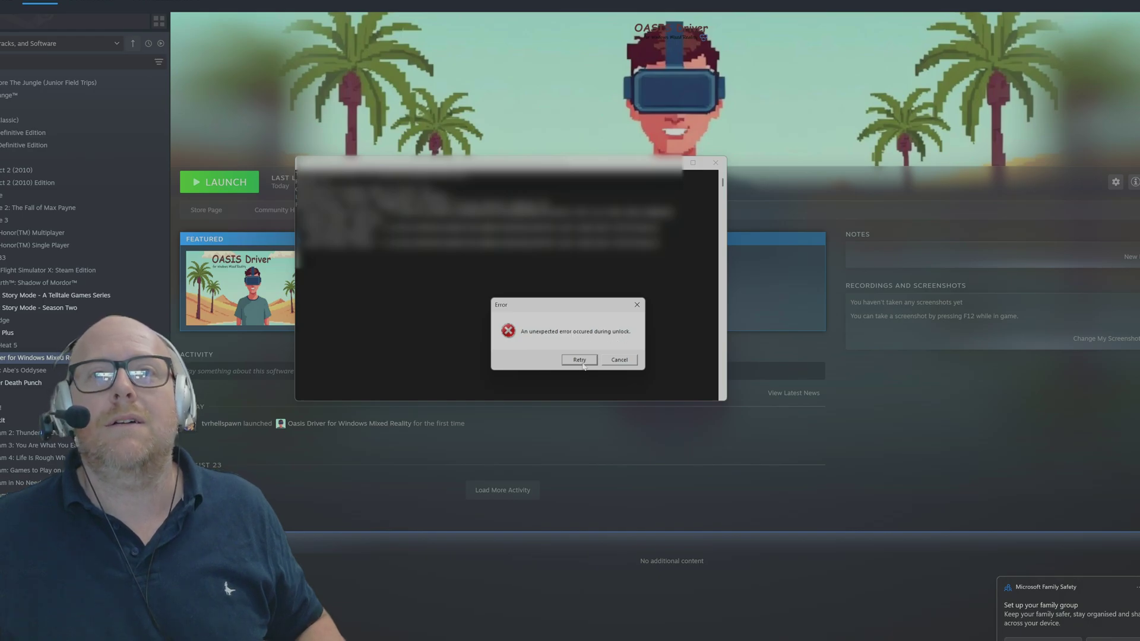
pyautogui.click(580, 360)
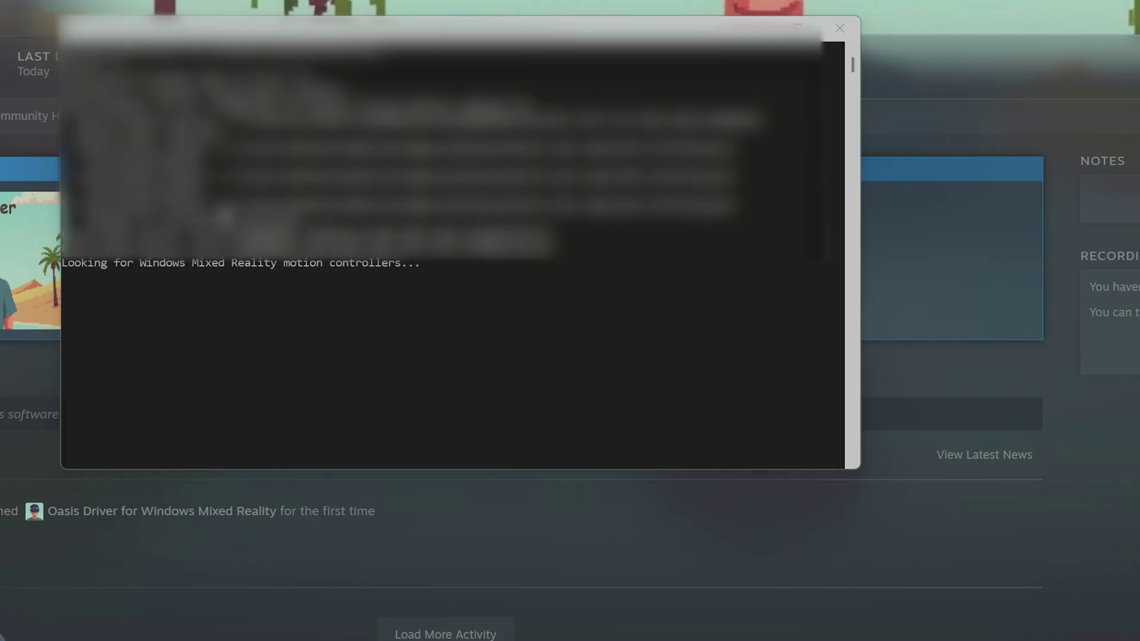
pyautogui.click(693, 401)
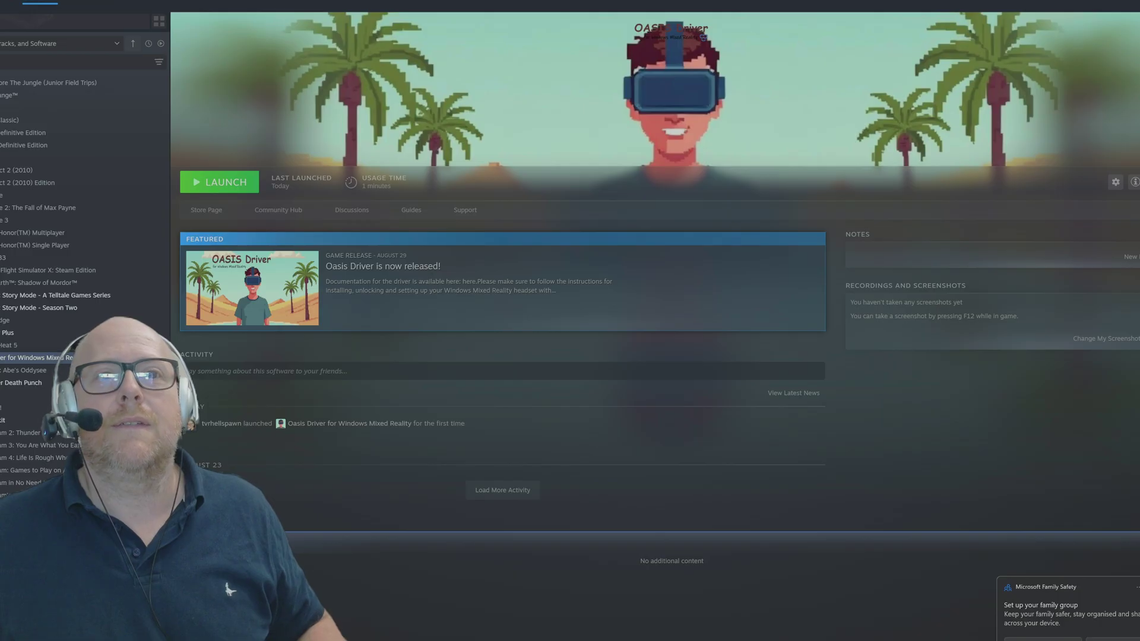